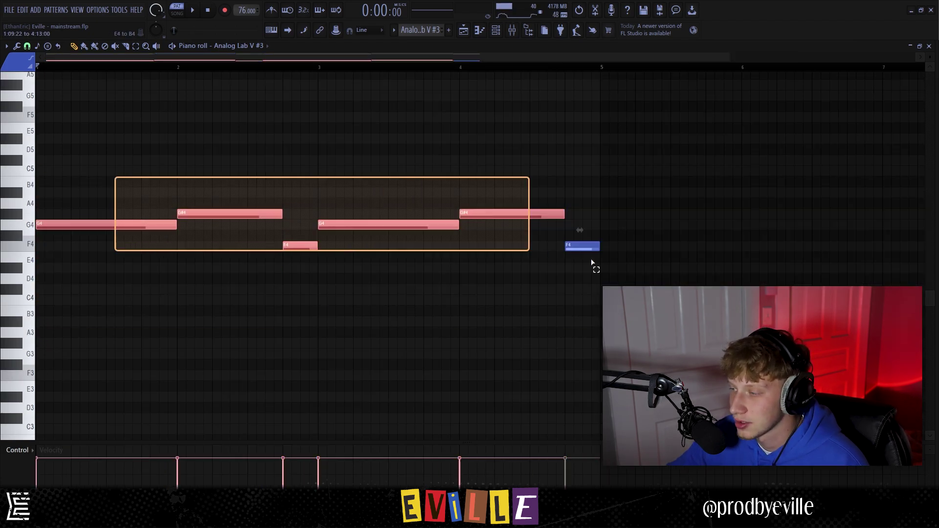
Place a trial F4 note in bar 1 and move it along the melody to G4 and G#4.
key(ctrl+d)
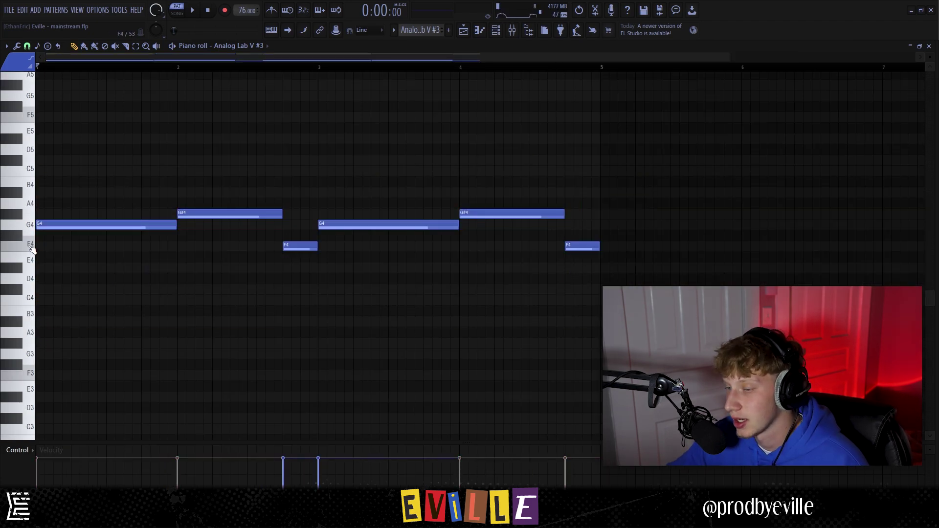
click(63, 245)
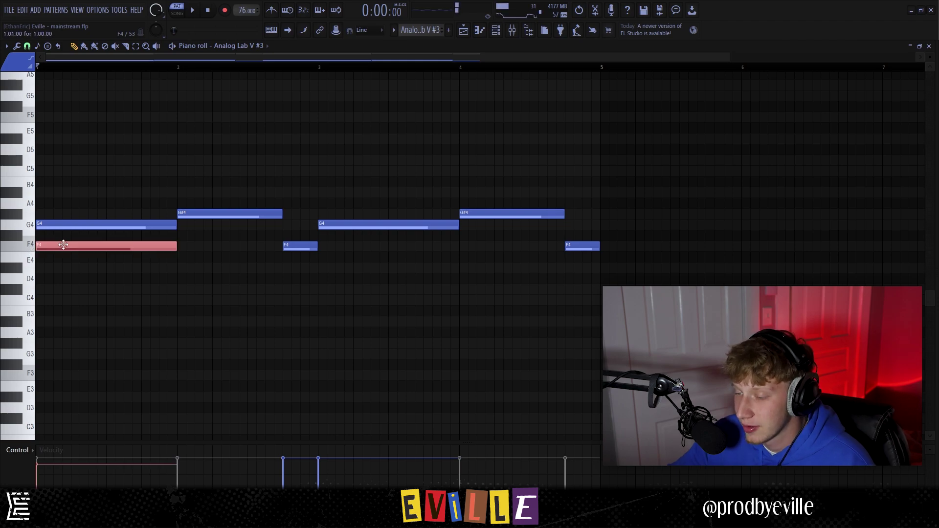
key(shift+Up)
key(shift+Up)
drag(82, 225, 249, 227)
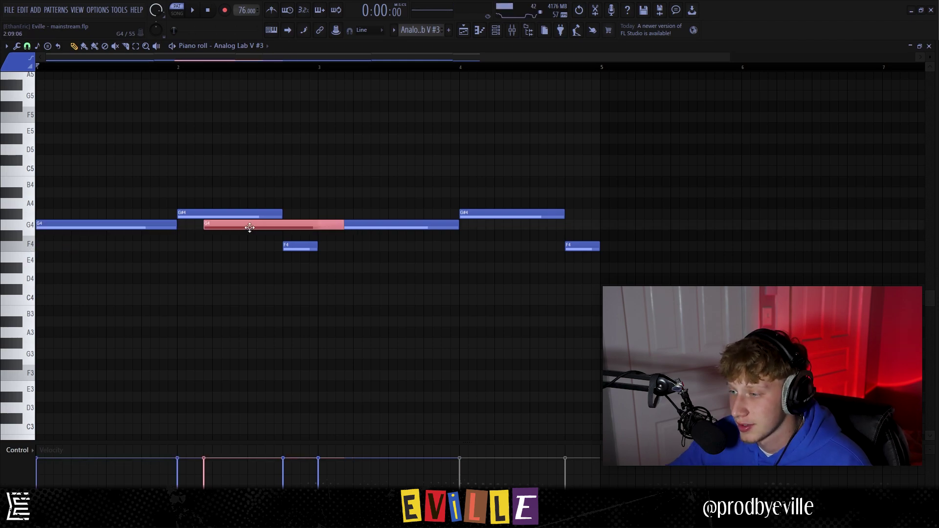
key(ctrl+Up)
key(ctrl+Down)
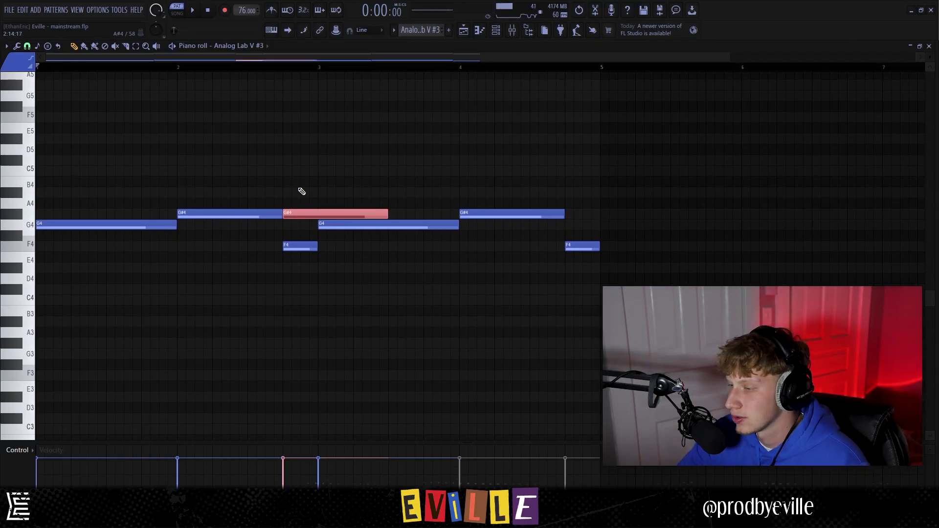
key(Down)
key(Down)
key(Down)
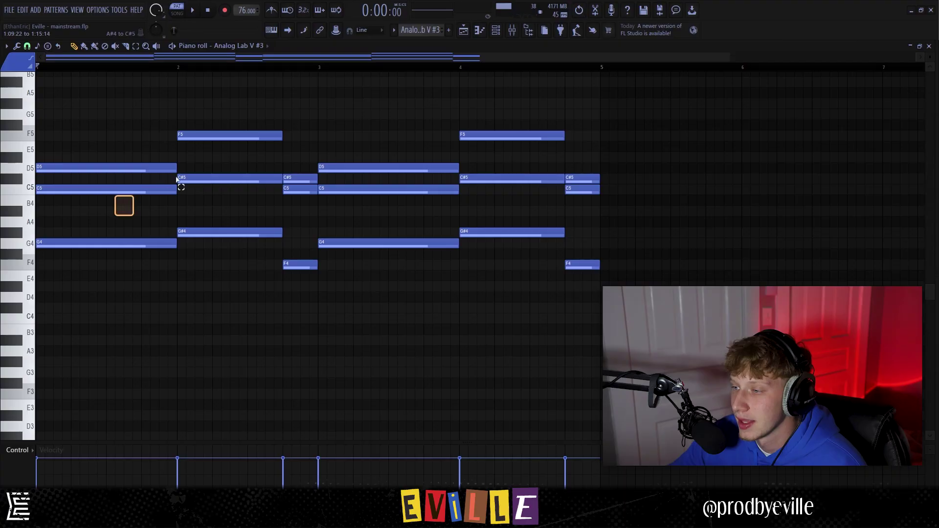
Highlight the upper voice of the chord progression in the Analog Lab V #3 pattern.
drag(177, 180, 622, 101)
drag(666, 216, 49, 134)
click(87, 160)
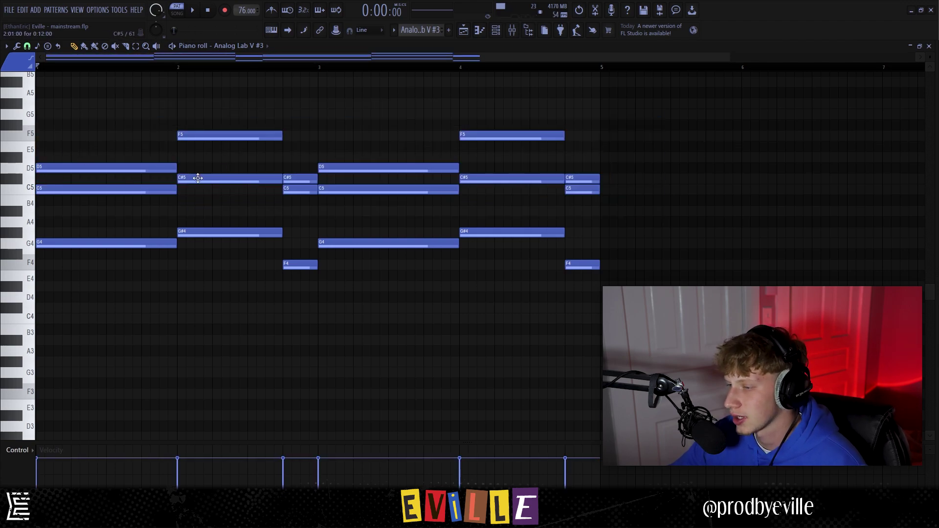
Highlight the middle C5 and C#5 voice of the chords across all four bars.
click(142, 188)
scroll(143, 188, up, 1)
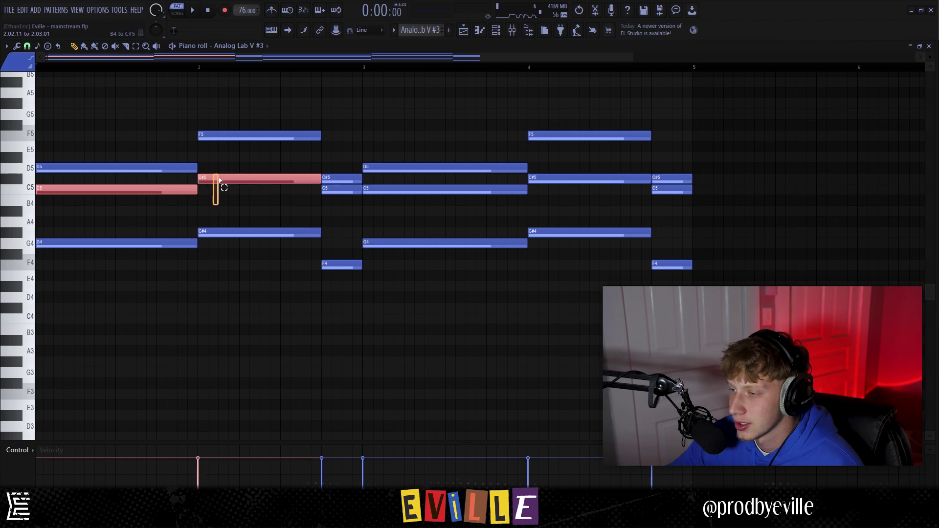
drag(714, 165, 563, 192)
drag(704, 165, 538, 208)
drag(463, 186, 457, 199)
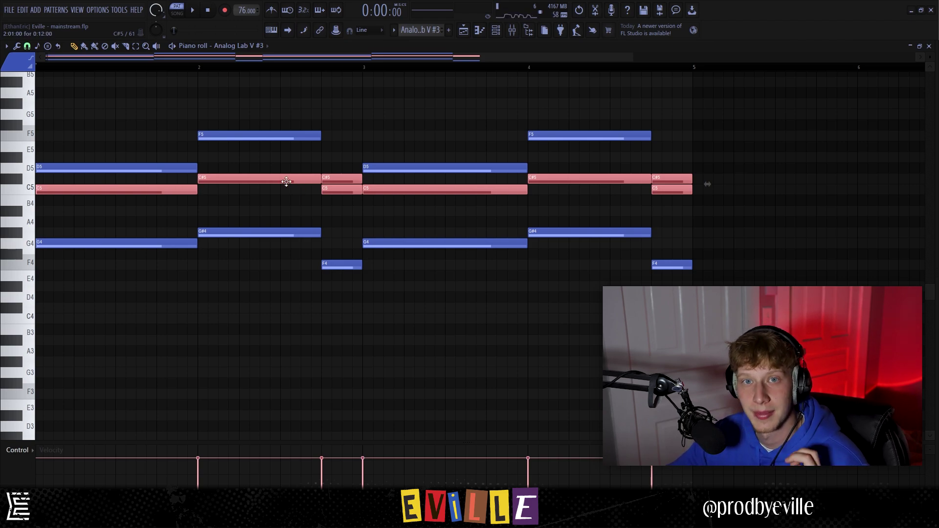
drag(683, 290, 316, 92)
ctrl+click(507, 214)
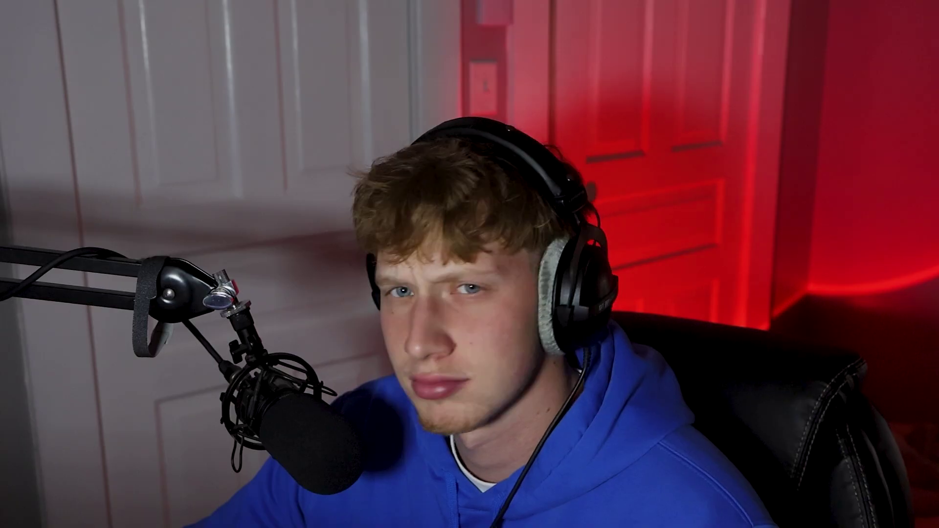
Highlight the octave-doubled notes and the lower-octave line of the Analog Lab V #4 pattern and play it.
drag(645, 366, 96, 110)
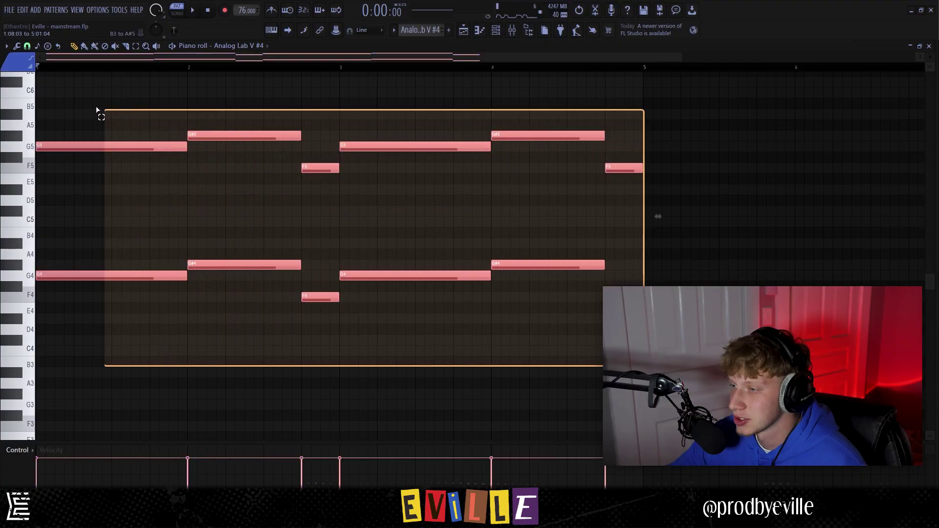
drag(112, 227, 705, 366)
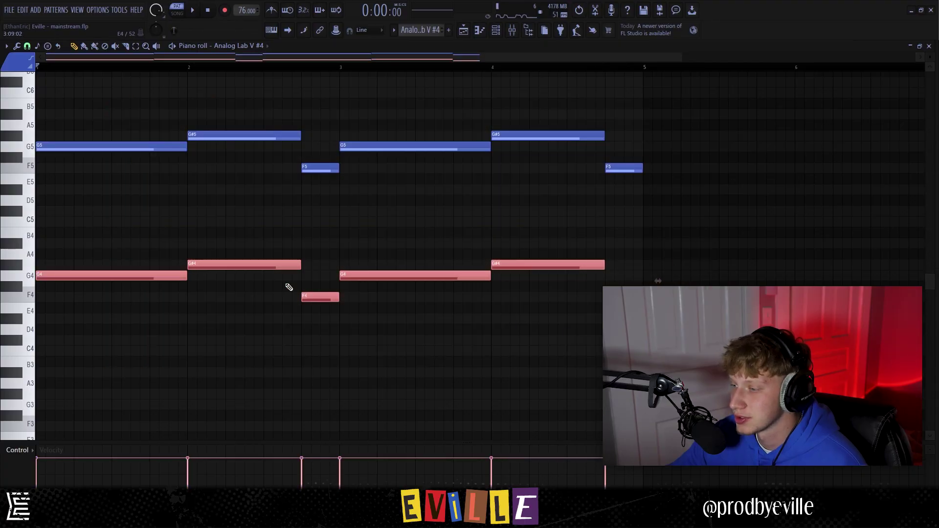
key(ctrl+shift+i)
key(ctrl+d)
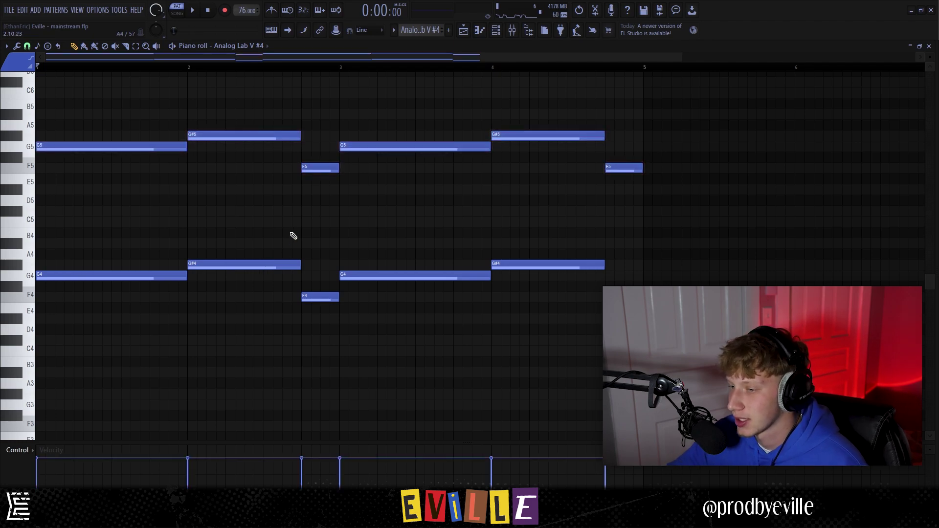
key(space)
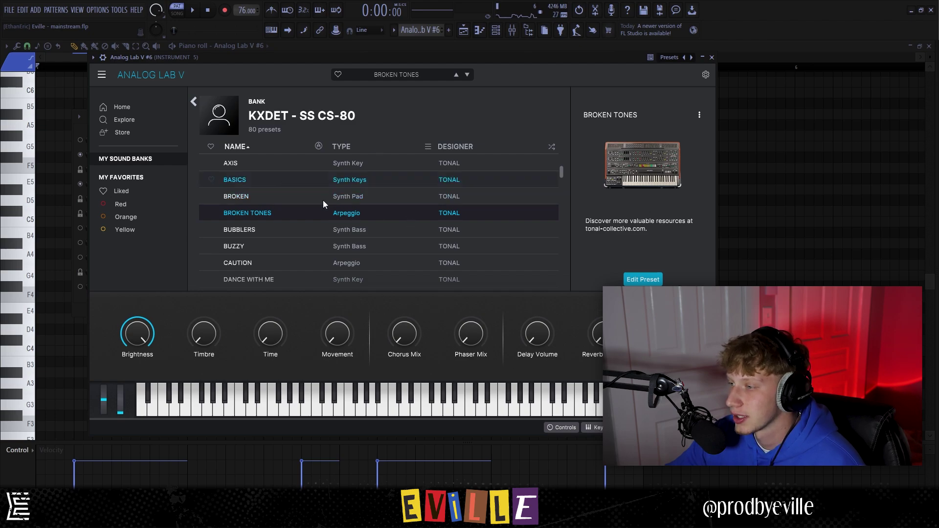
Close the BROKEN TONES preset window and listen to the Analog Lab V #6 pattern.
key(Escape)
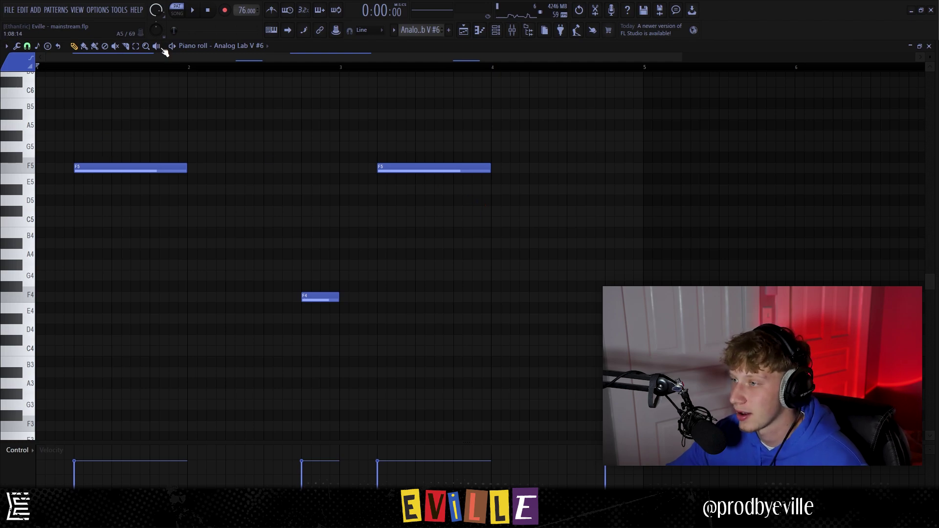
key(space)
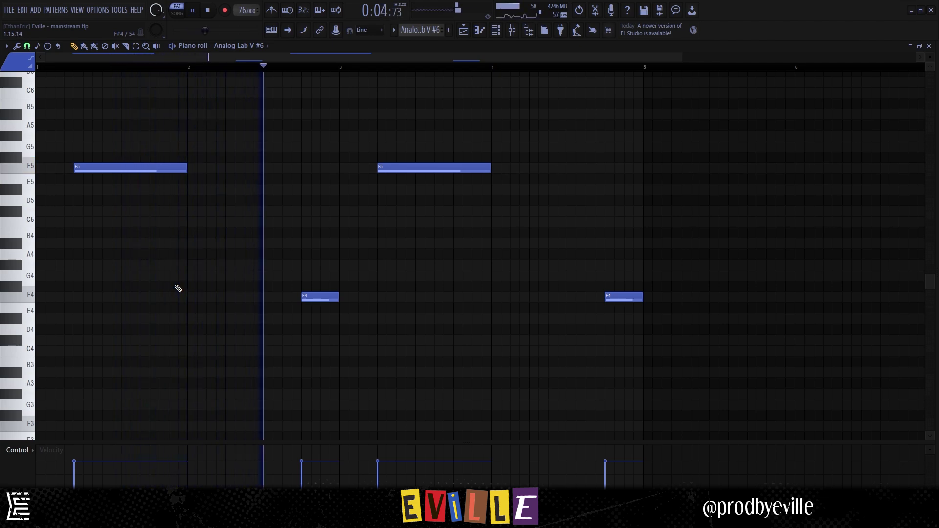
key(space)
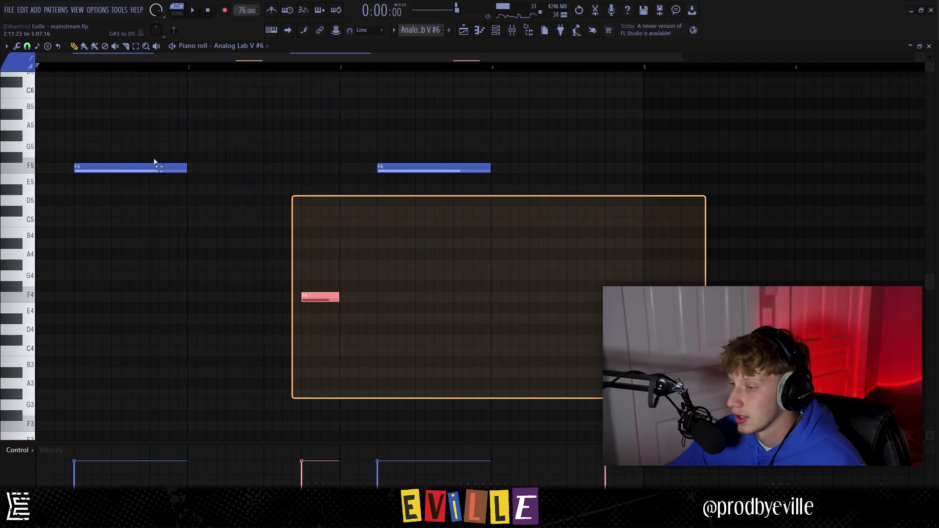
Highlight the F4 and F5 notes of the Analog Lab V #6 pattern and return to the playlist.
key(ctrl+a)
key(ctrl+d)
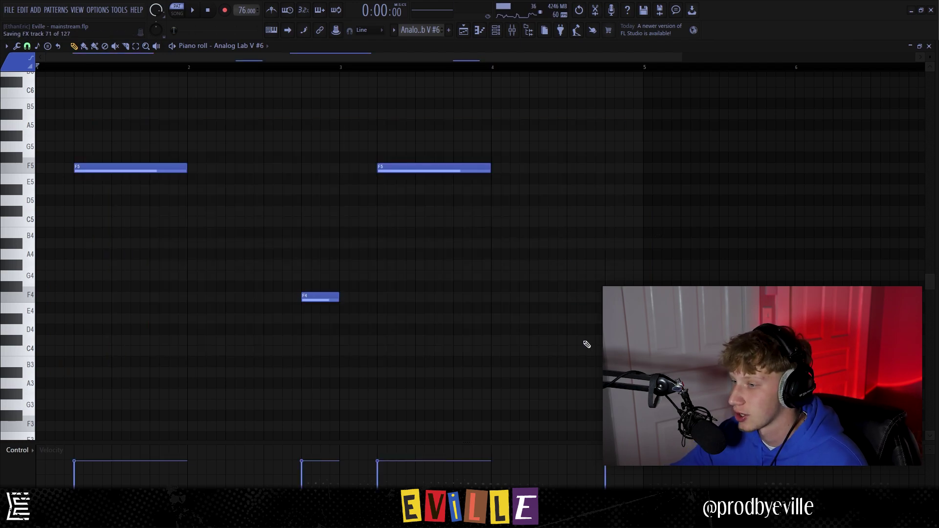
drag(142, 144, 558, 179)
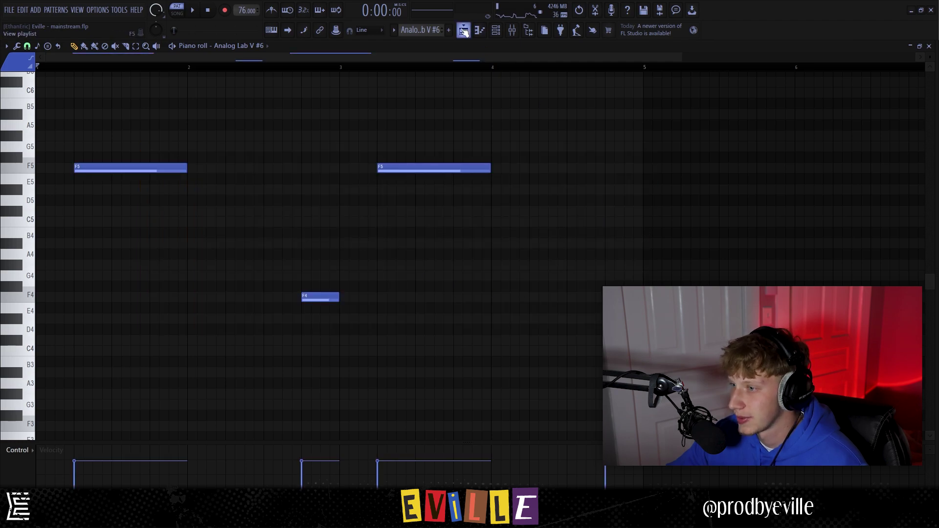
drag(115, 99, 618, 366)
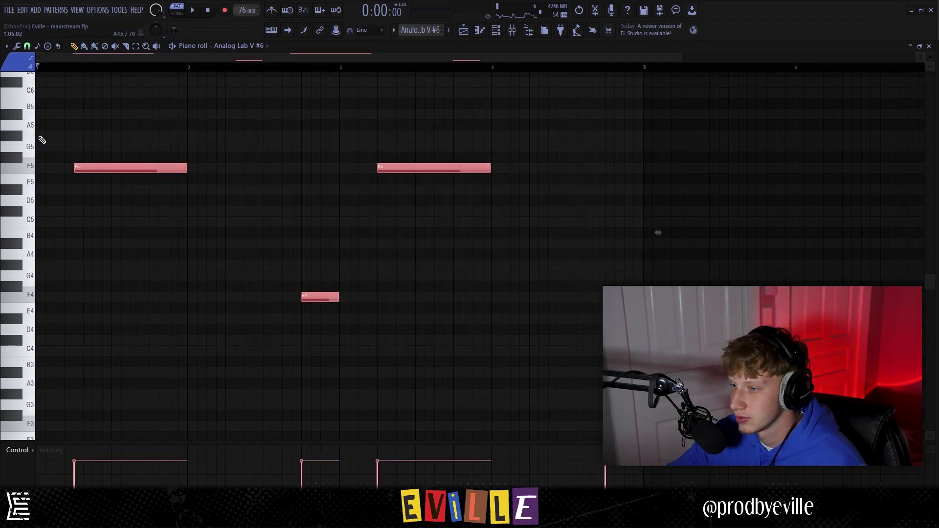
click(409, 162)
key(F5)
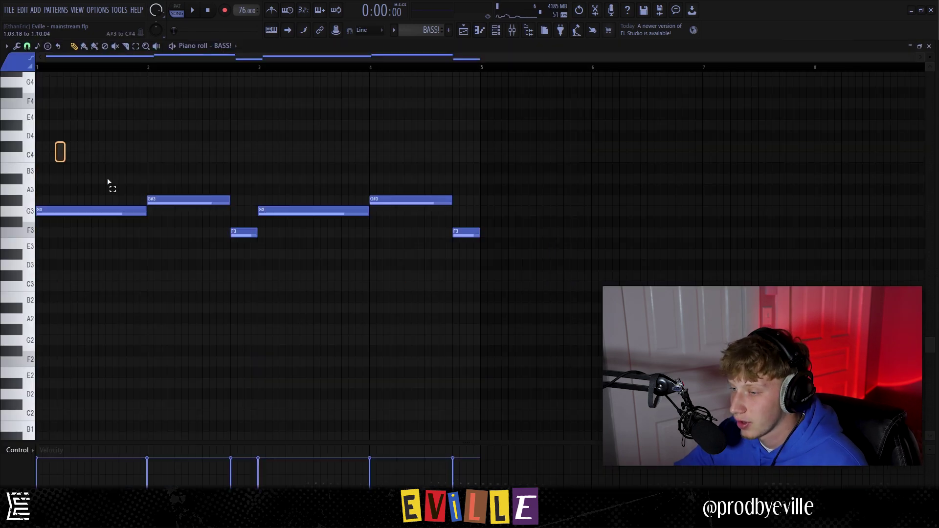
Review all notes of the BASS! pattern and listen to its soloed track in the playlist.
key(ctrl+a)
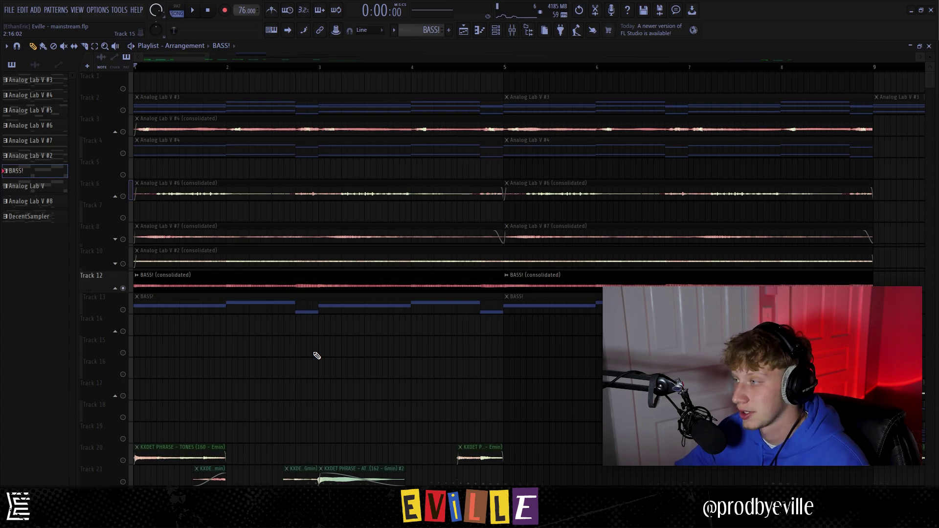
key(space)
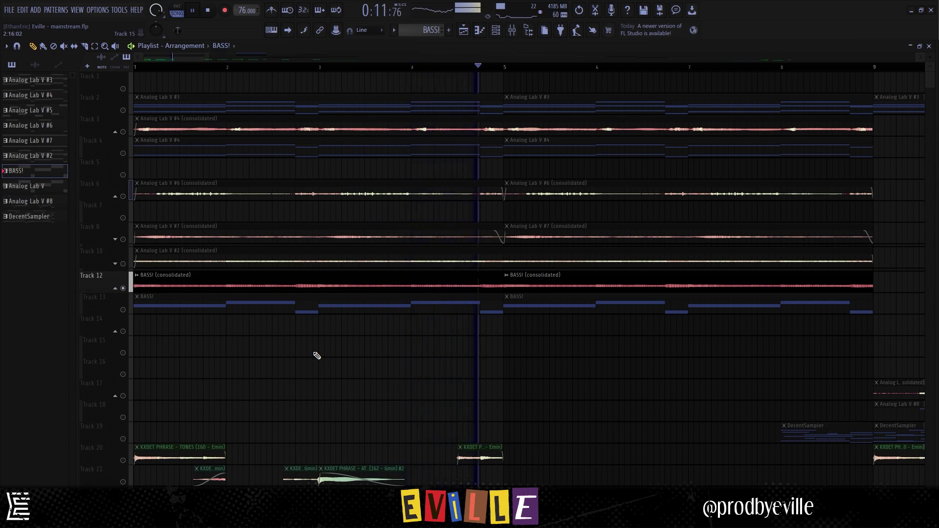
click(209, 11)
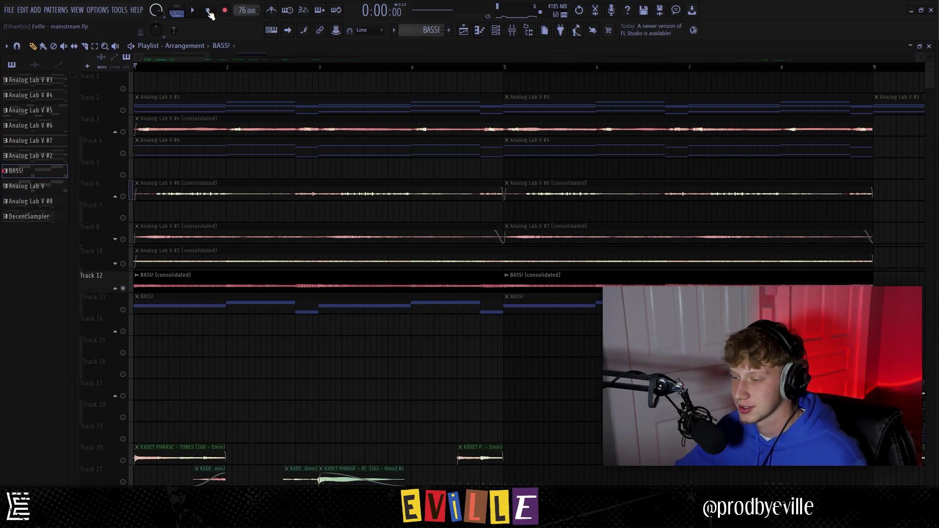
Close the DRAMA preset window of Analog Lab V #7 and listen to its sustained notes.
click(382, 129)
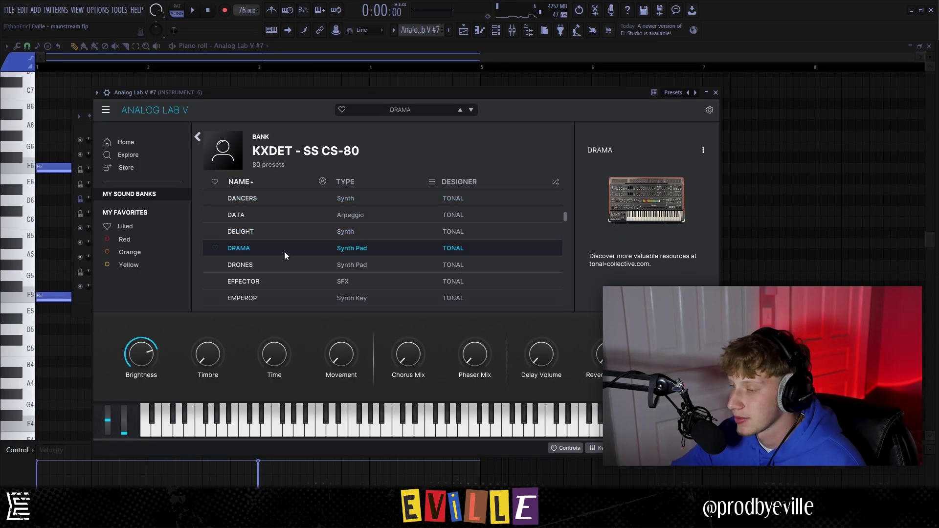
key(Escape)
drag(132, 332, 398, 144)
click(337, 382)
key(space)
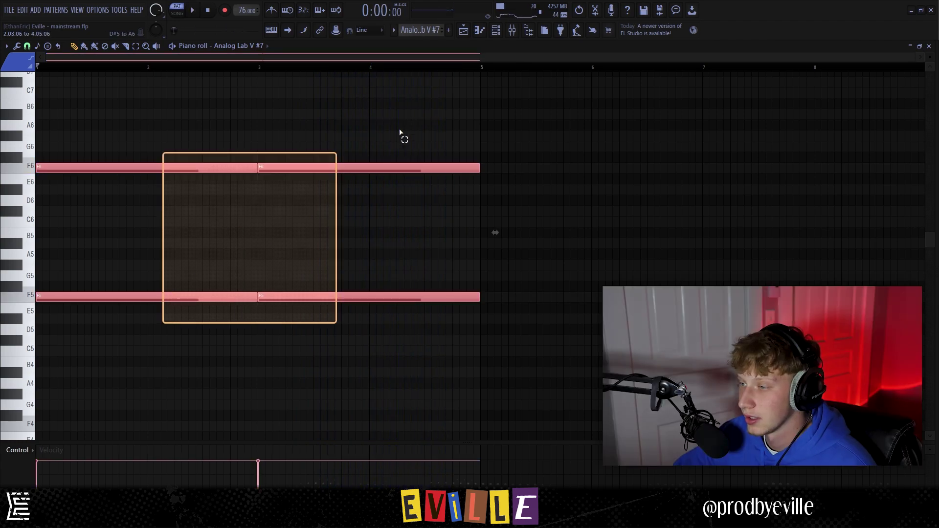
Highlight the long F5 and F6 notes of the Analog Lab V #7 pattern and return to the playlist.
drag(176, 131, 458, 366)
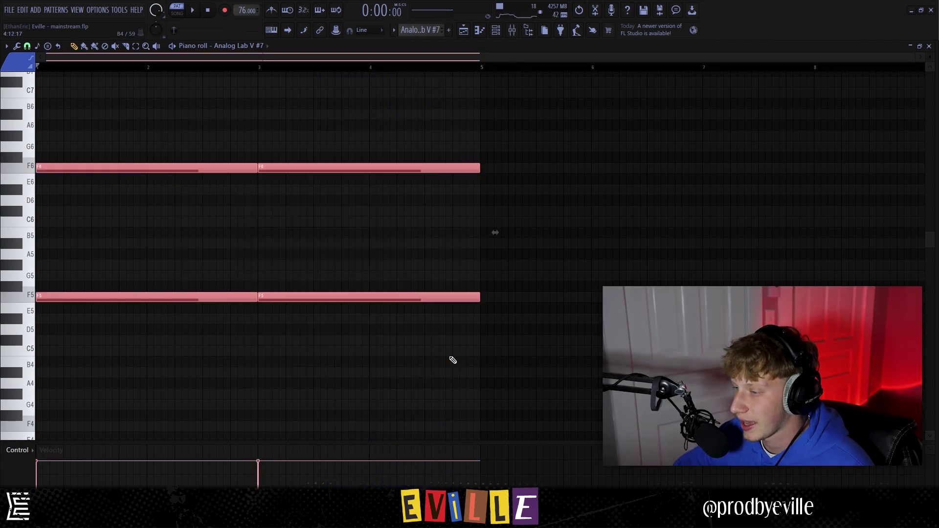
key(ctrl+d)
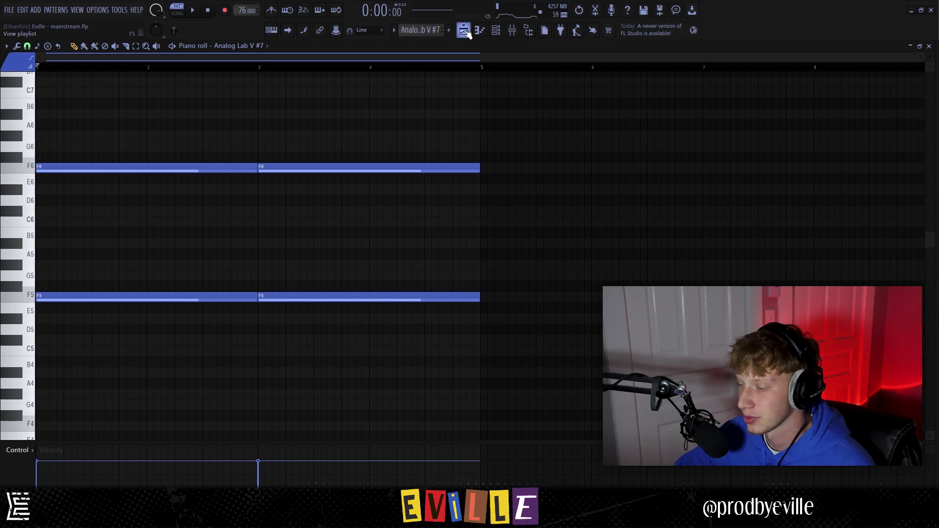
click(463, 30)
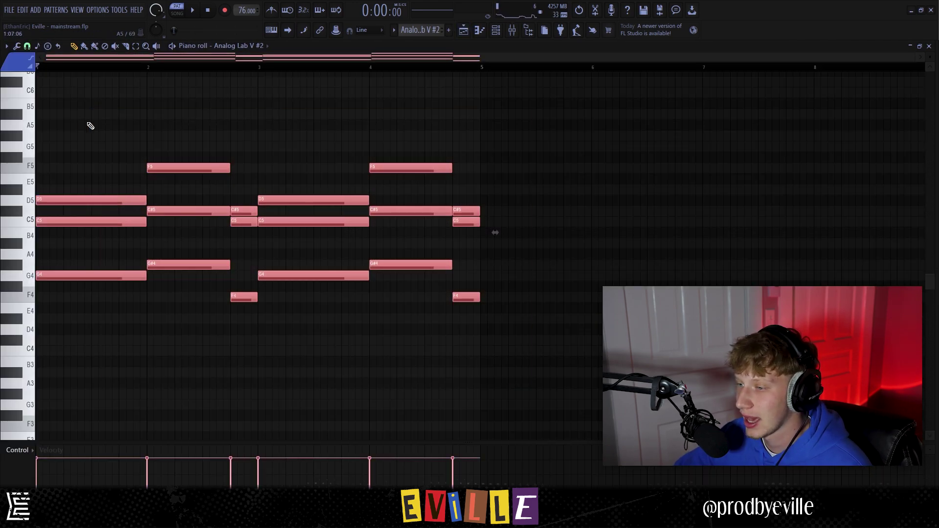
Highlight the full chord progression in the Analog Lab V #2 pattern and clear the selection.
click(497, 31)
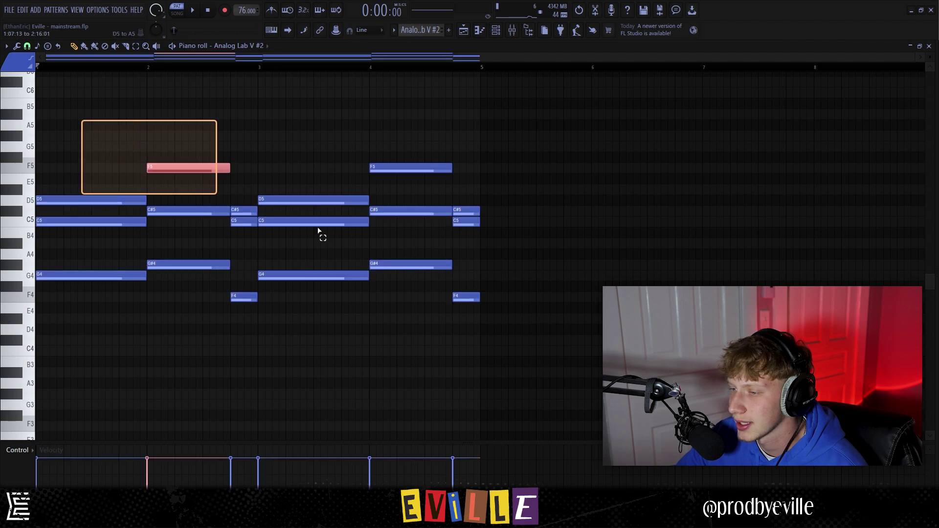
drag(318, 231, 263, 308)
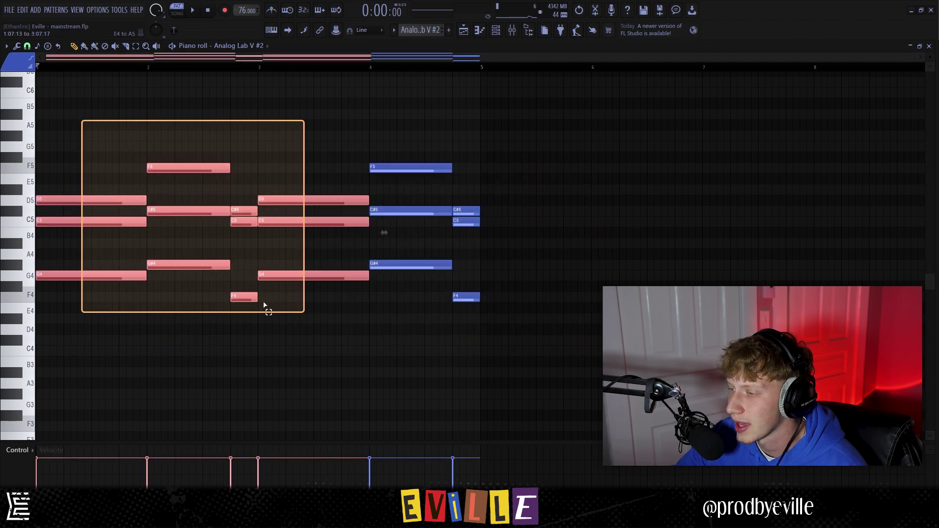
drag(480, 291, 550, 344)
key(ctrl+a)
drag(62, 121, 520, 375)
click(272, 104)
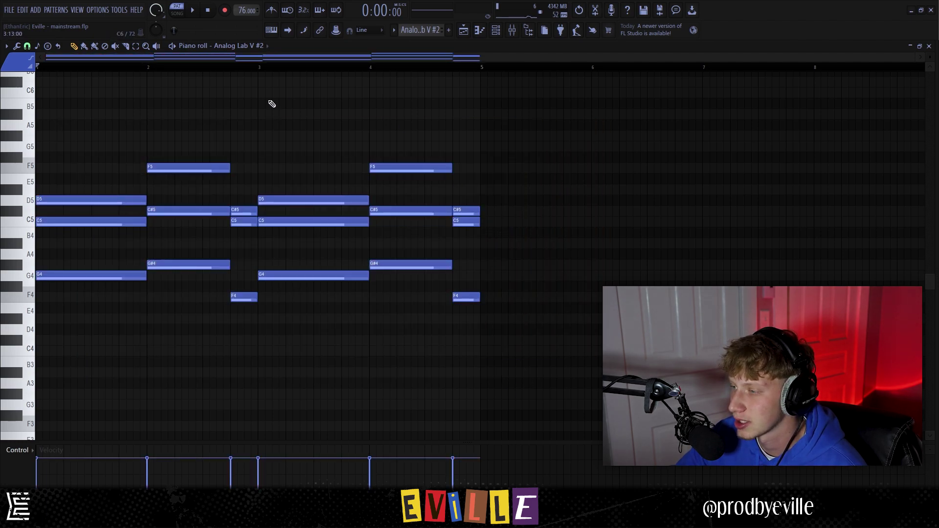
Check the channel rack's instruments, close it, and play back the arrangement.
click(495, 32)
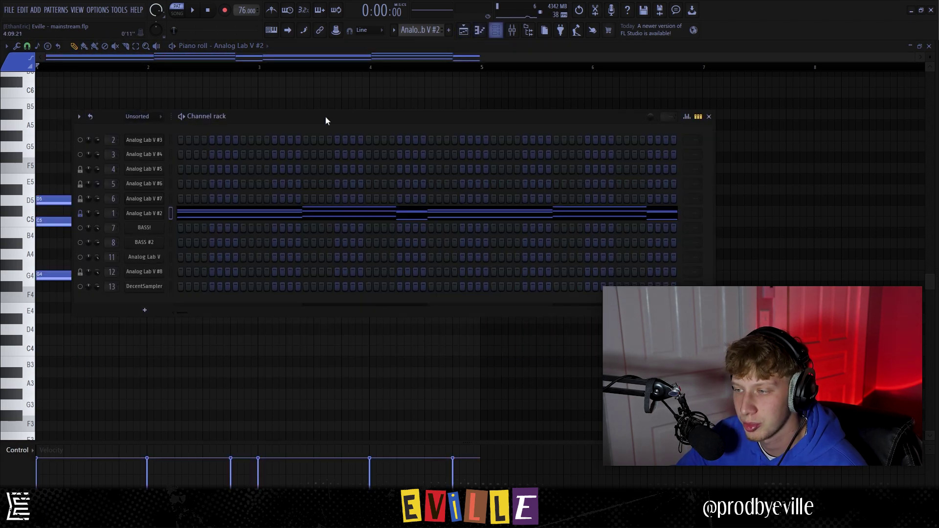
key(F6)
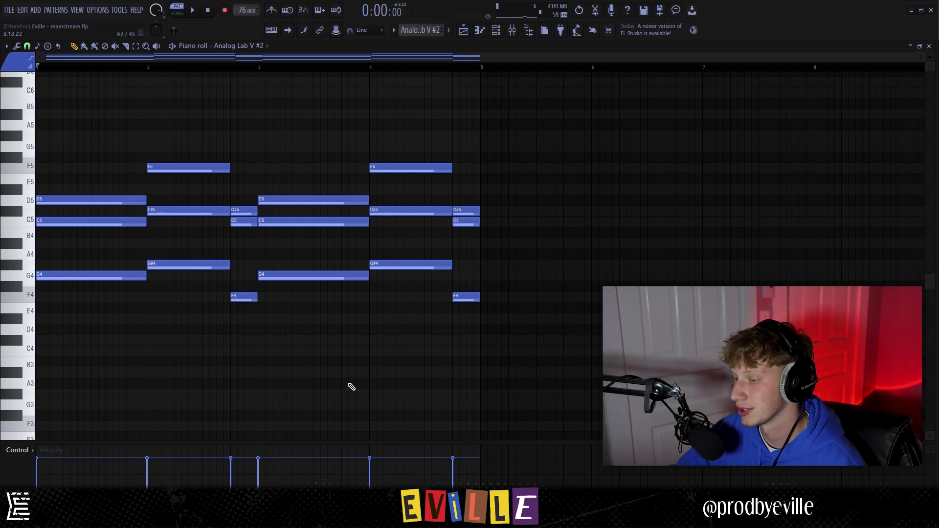
key(space)
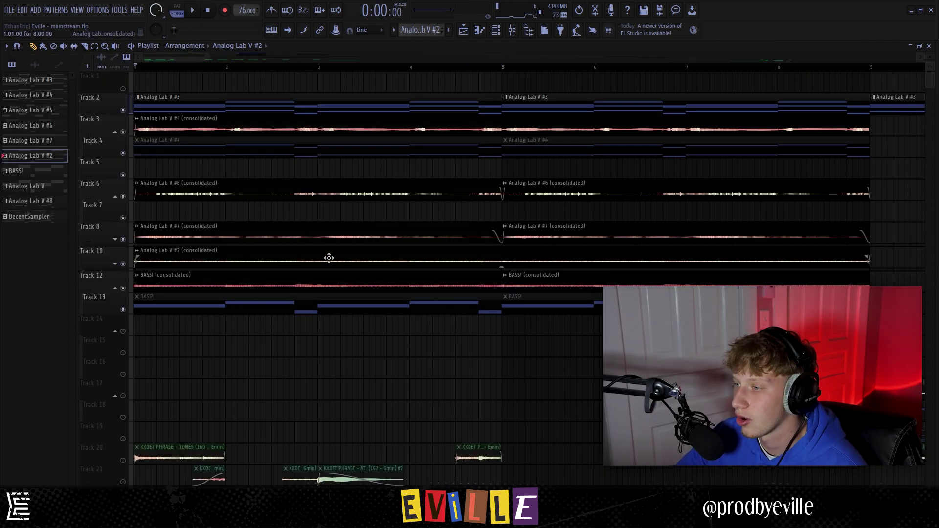
key(space)
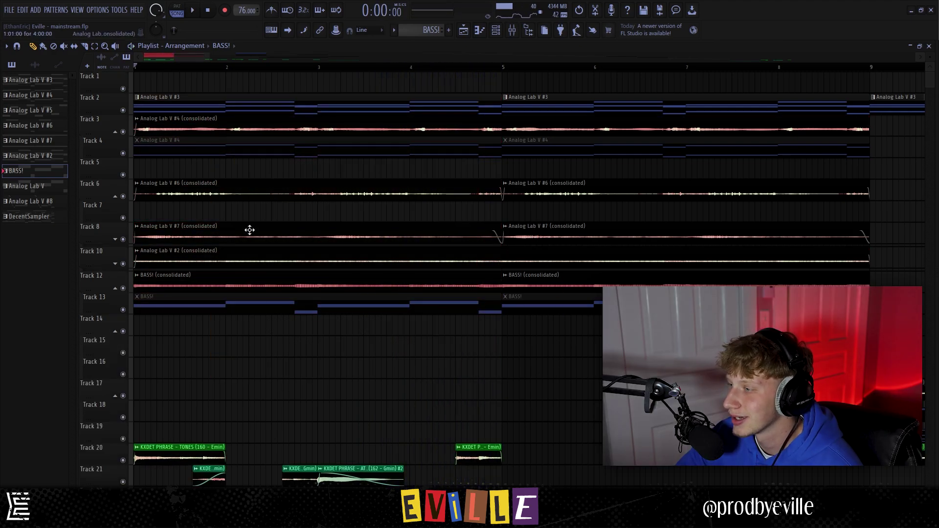
Solo Track 20 and also enable Track 21 so only the KXDET phrase clips are heard.
scroll(250, 230, down, 5)
scroll(100, 319, up, 4)
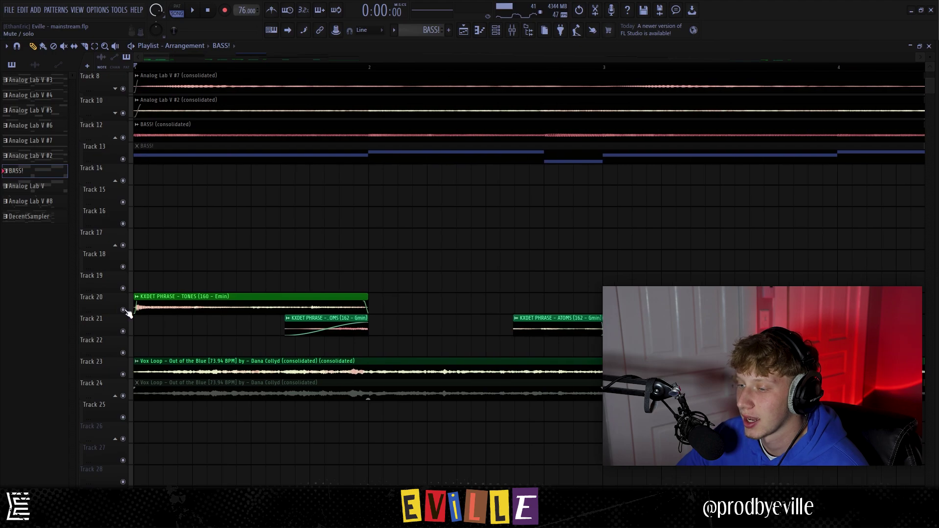
right_click(122, 309)
click(123, 331)
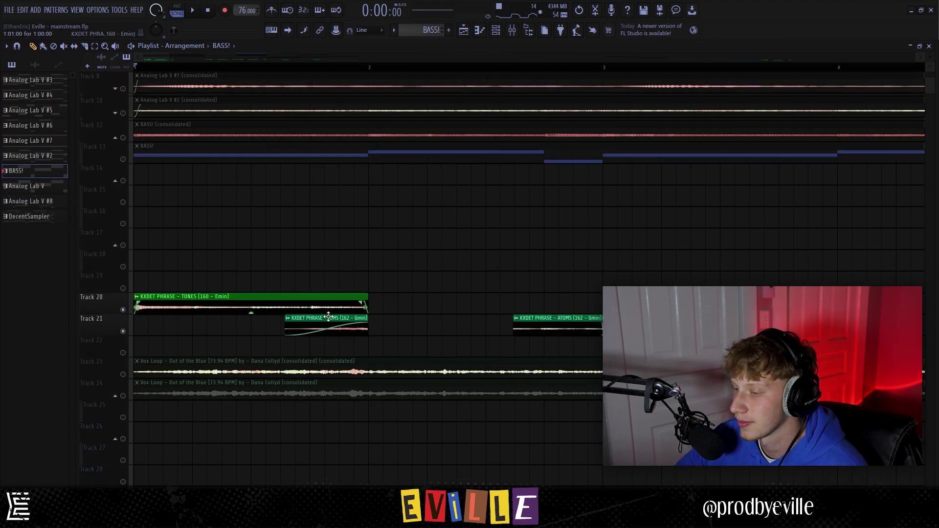
Show the PHRASES & ACCENTS folder of the KXDET - SYNTH SERIES (CS-80) pack in the browser, and hide the browser again.
key(alt+F8)
click(720, 98)
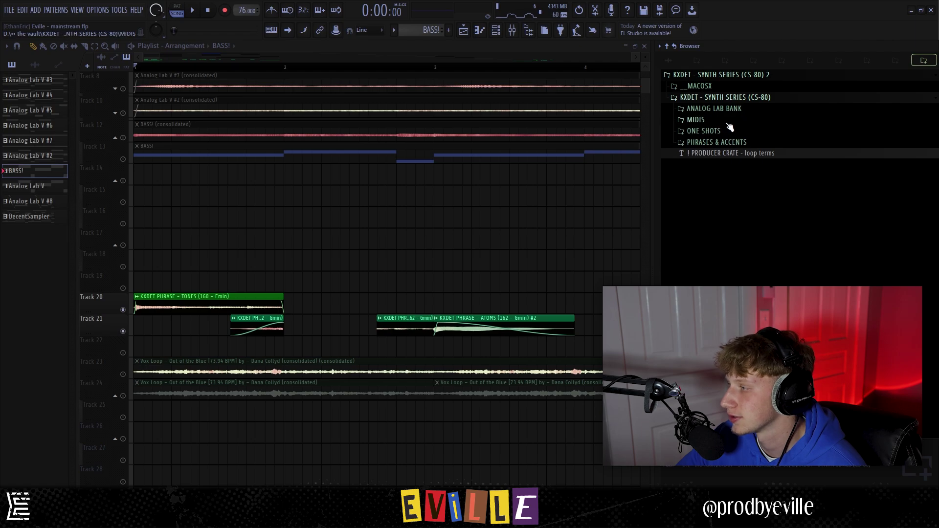
click(712, 142)
key(alt+F8)
Select the first ATOMS phrase clip on Track 21 and play back the soloed TONES and ATOMS clips.
drag(205, 331, 413, 329)
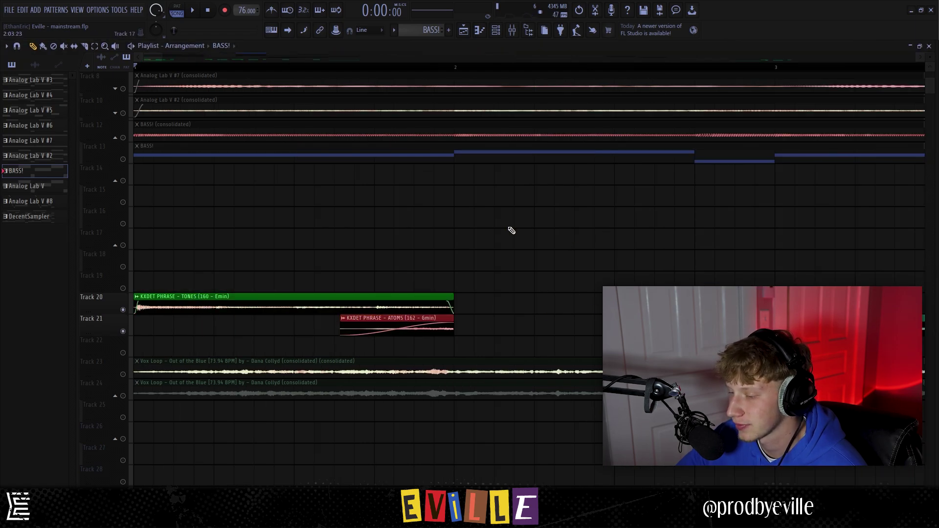
scroll(509, 231, down, 3)
key(space)
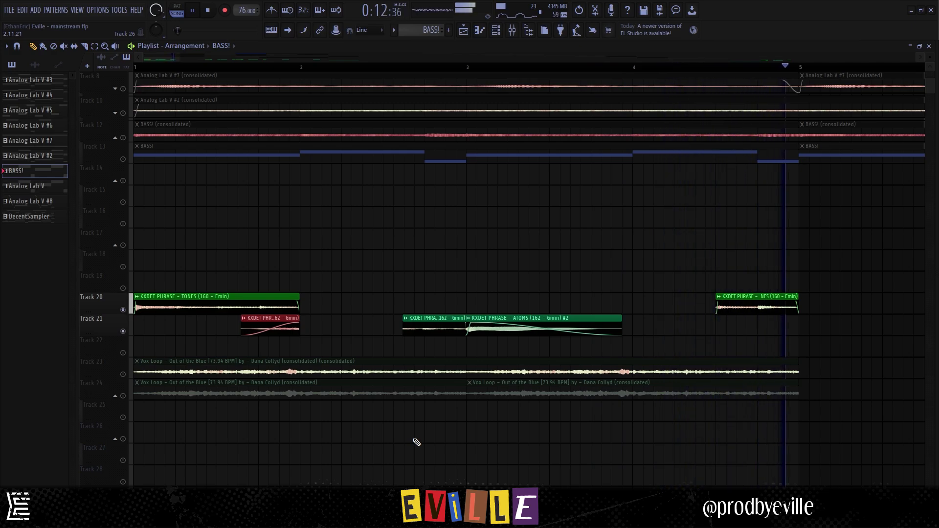
key(space)
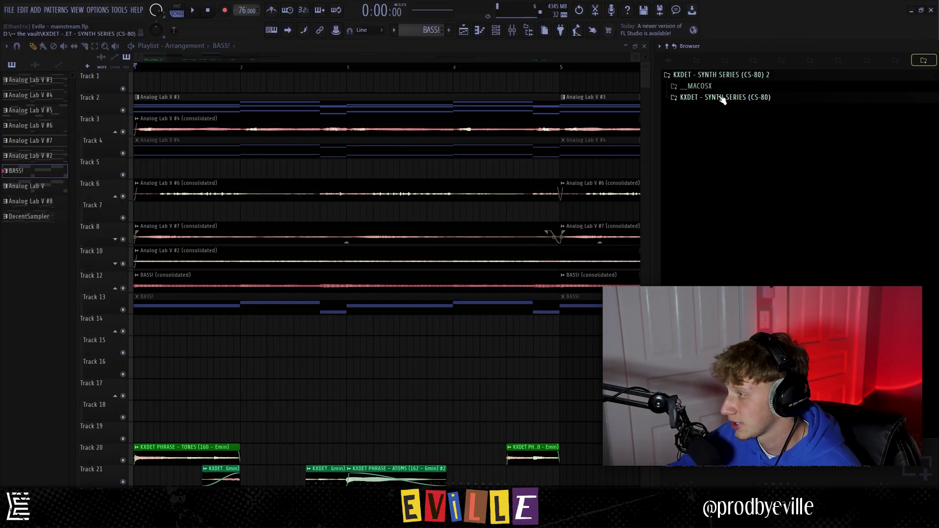
Look through the ONE SHOTS, MIDIS and PHRASES & ACCENTS folders of the KXDET - SYNTH SERIES (CS-80) pack.
click(725, 97)
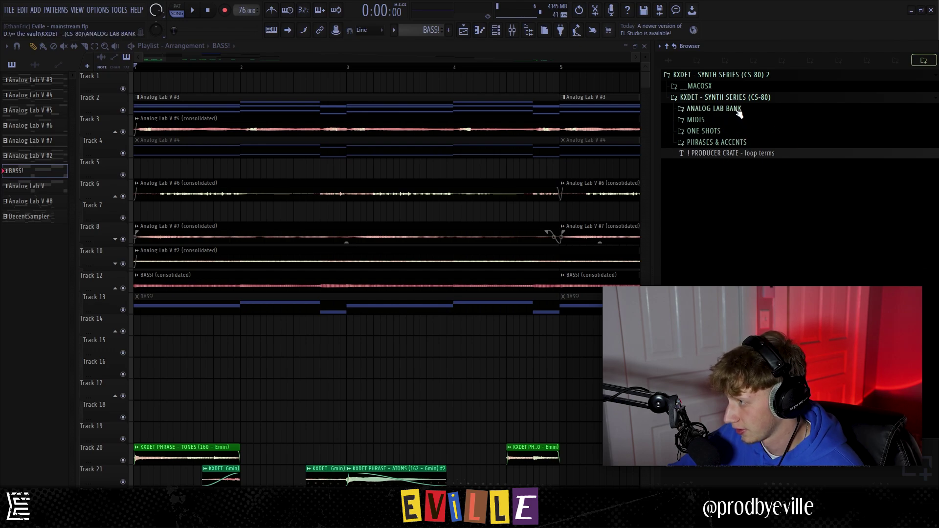
click(707, 131)
scroll(760, 217, down, 10)
scroll(756, 206, up, 10)
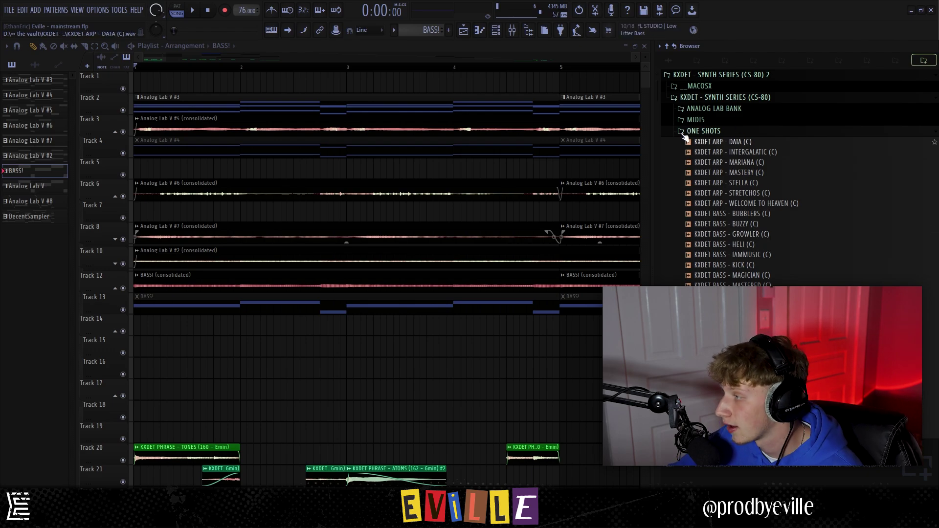
click(695, 119)
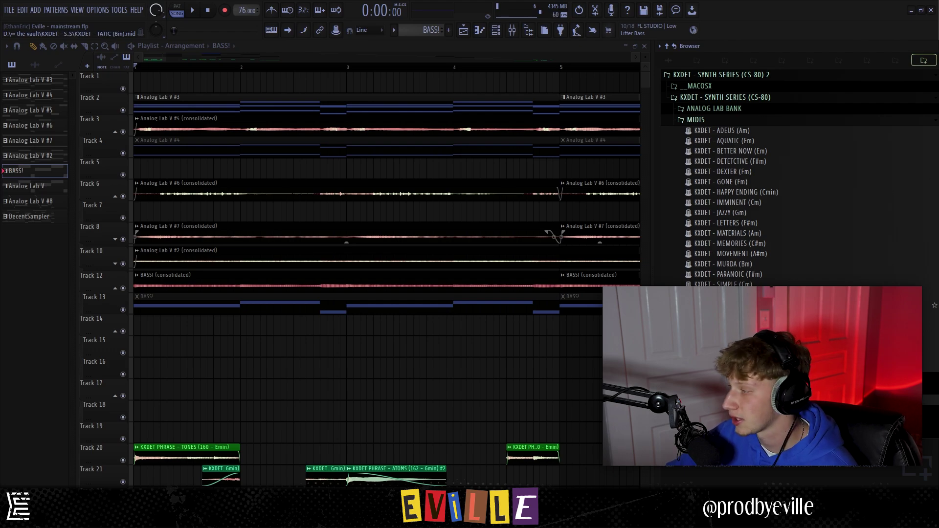
scroll(765, 235, down, 5)
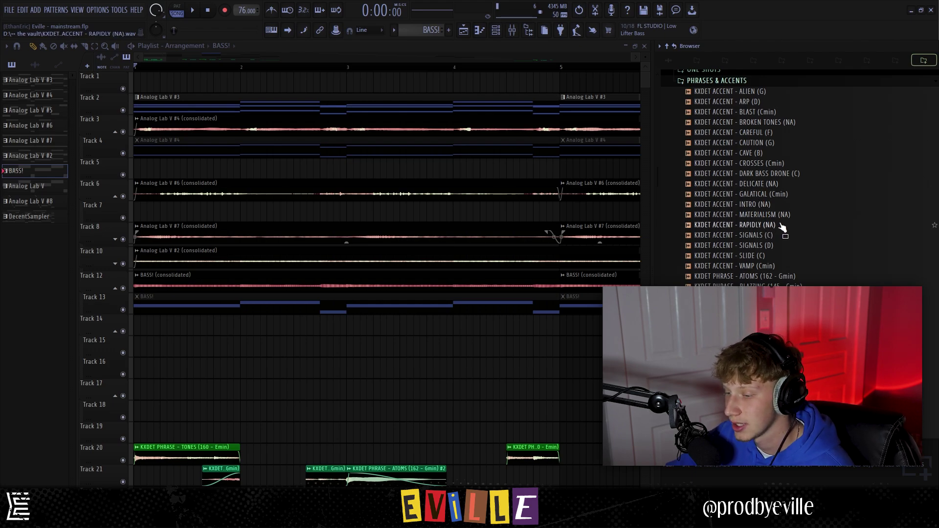
scroll(767, 224, down, 4)
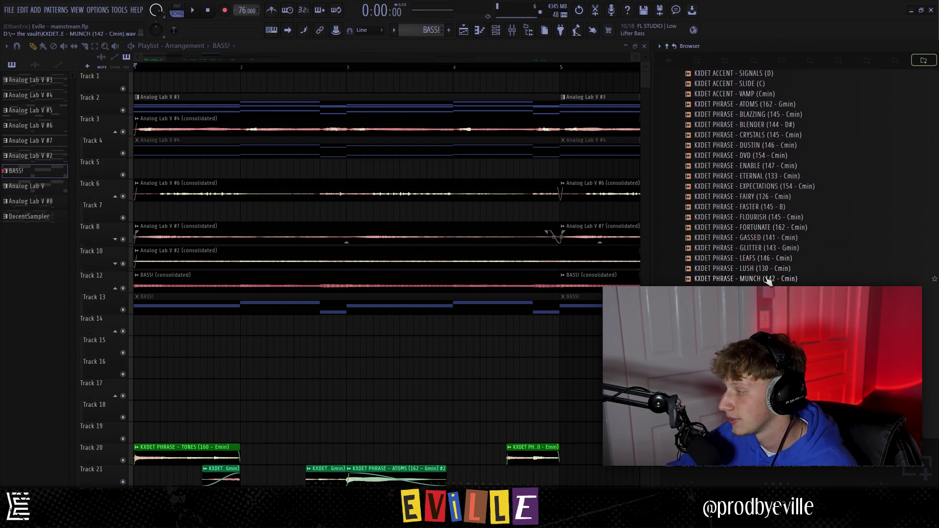
scroll(767, 299, down, 2)
Preview the SUPERNOVA, STACKSON, RAPID, MUNCH, LUSH and GASSED phrase samples.
click(776, 372)
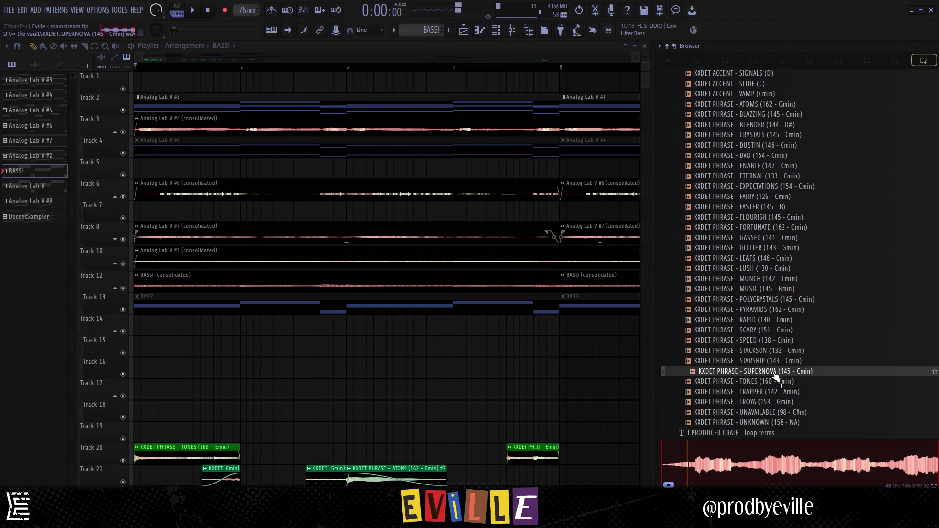
click(767, 352)
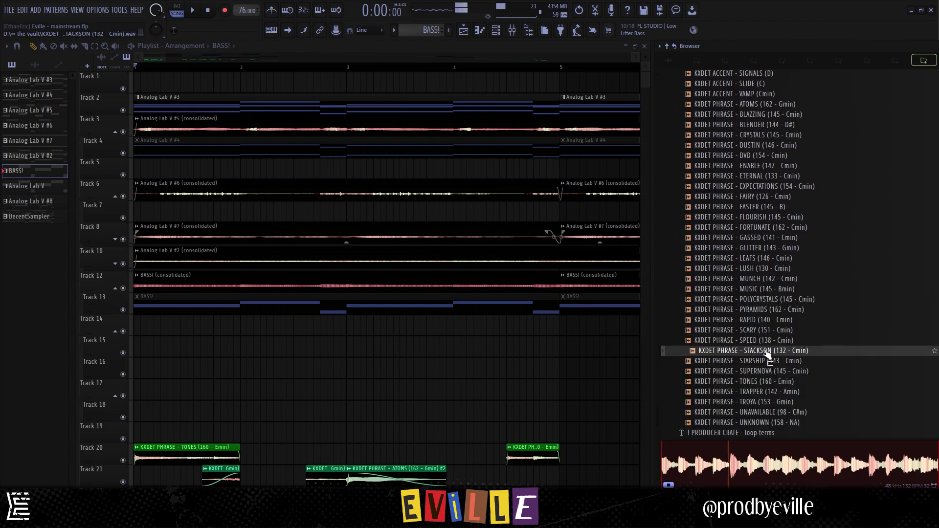
click(767, 321)
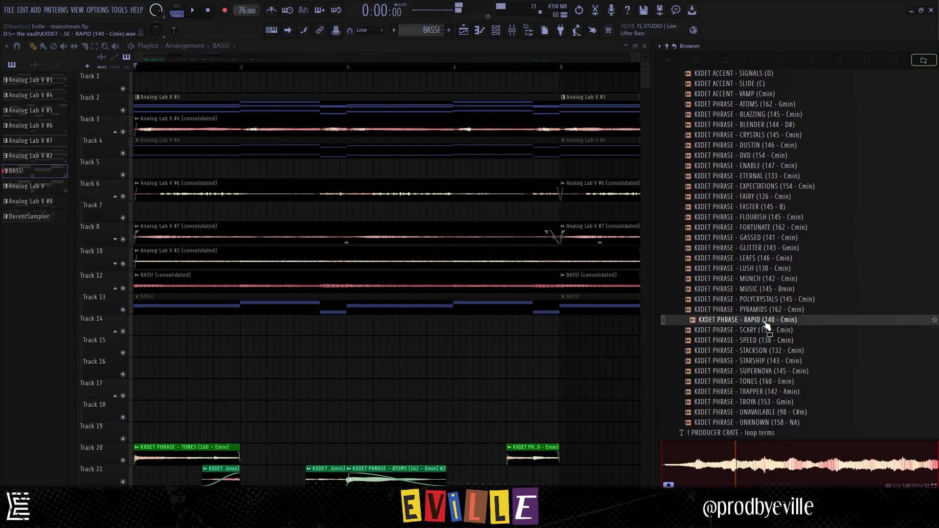
click(751, 280)
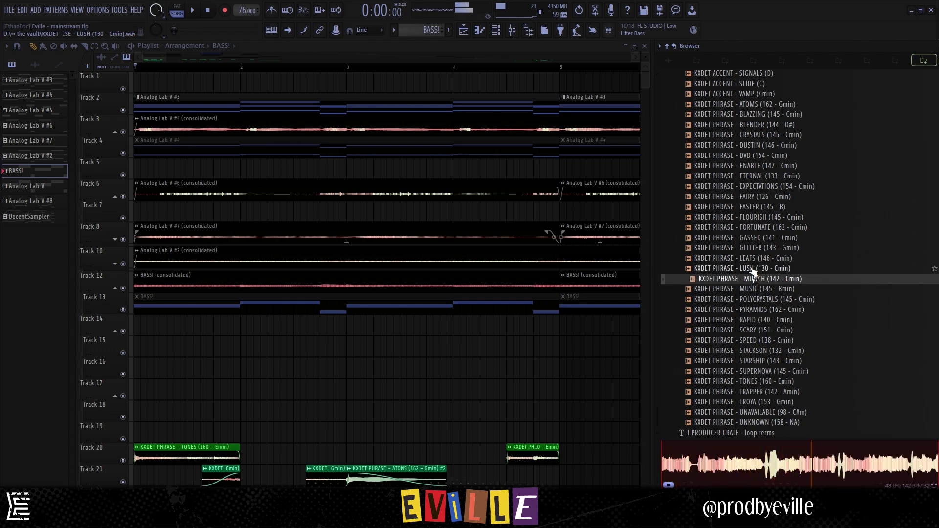
click(753, 269)
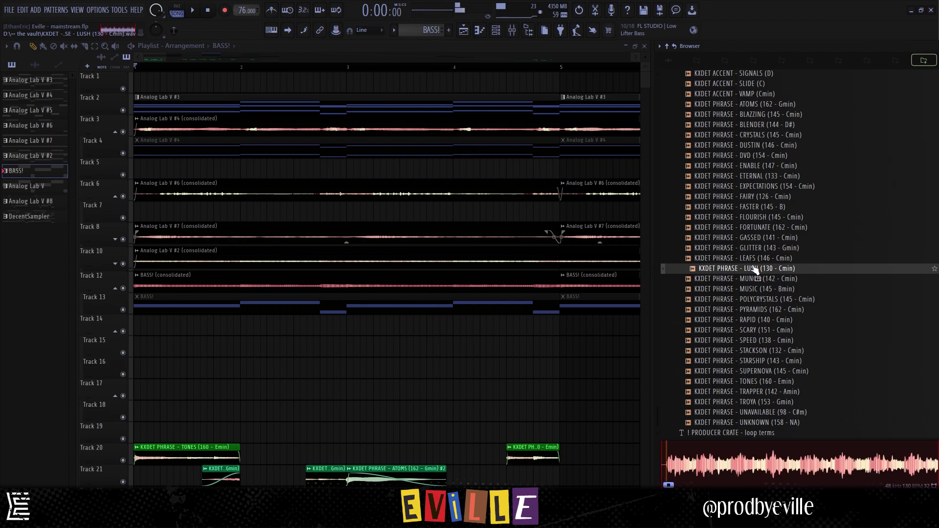
click(755, 239)
Preview the ETERNAL, DUSTIN and BLAZZING phrase samples.
scroll(758, 274, up, 4)
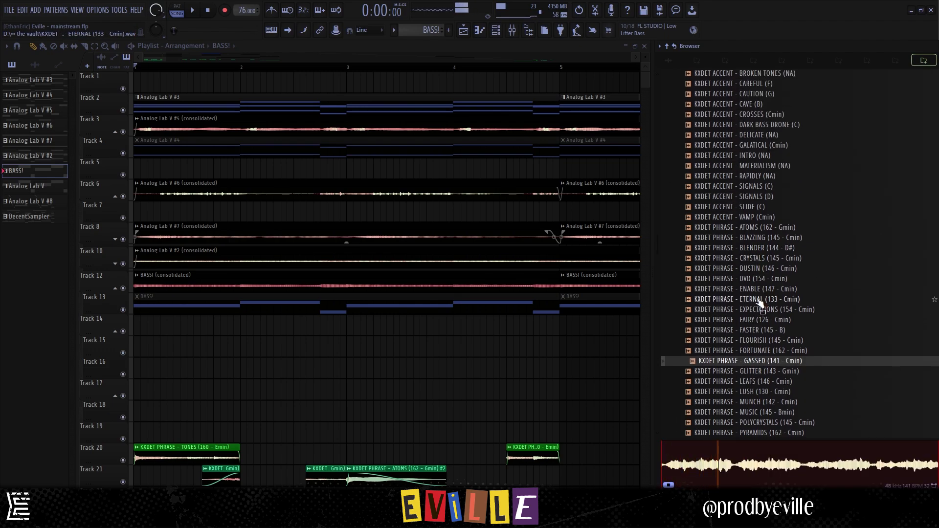
click(759, 300)
click(756, 269)
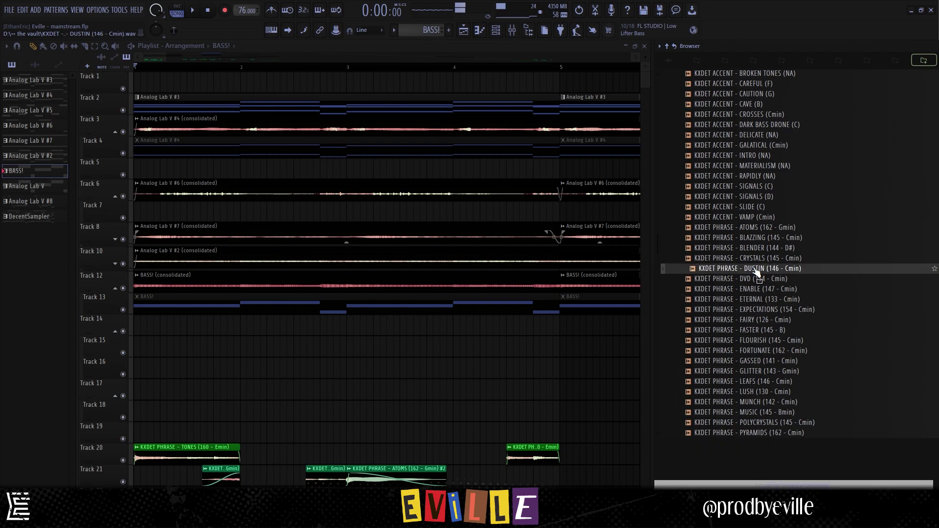
scroll(757, 273, up, 2)
click(756, 301)
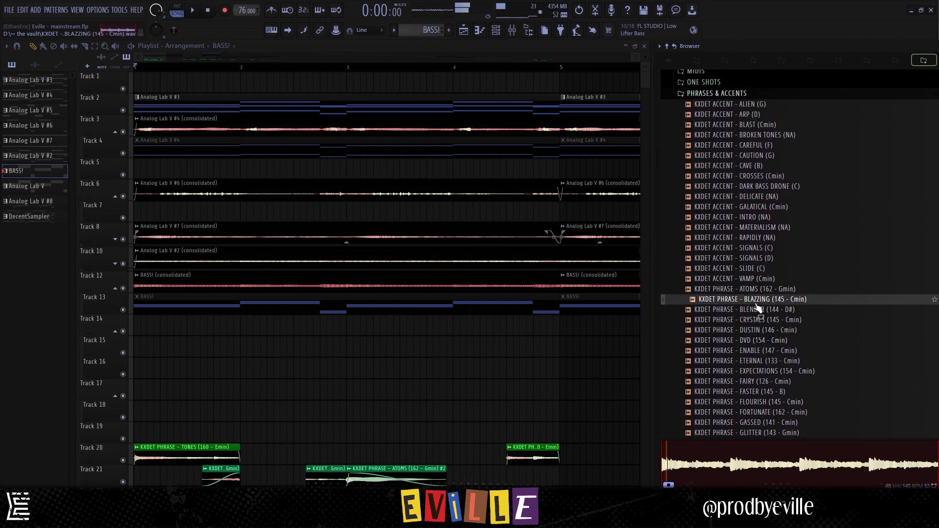
Preview the MATERIALISM, SIGNALS (C), CAUTION and BROKEN TONES accents and the ATOMS phrase.
scroll(757, 305, up, 2)
click(756, 276)
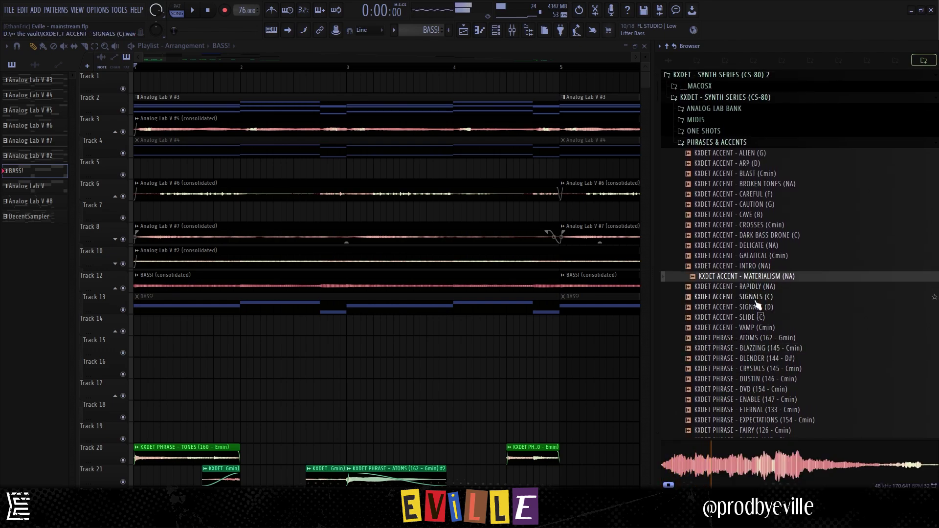
click(756, 299)
click(741, 205)
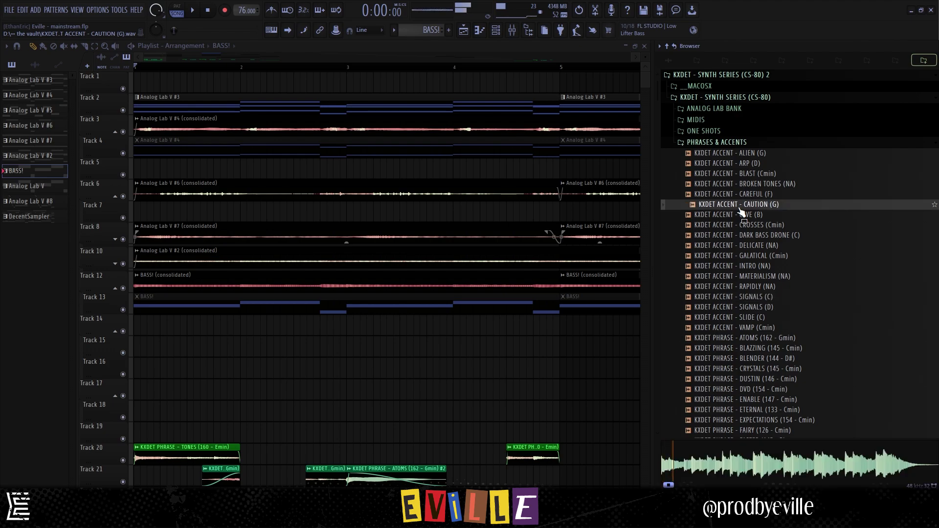
click(741, 184)
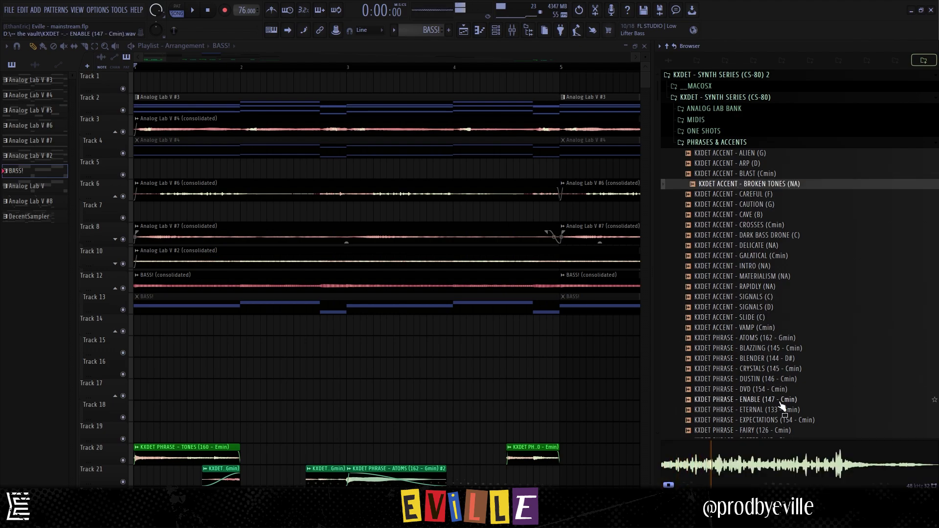
click(756, 338)
Open the original Out of the Blue vox loop from Track 23 in Edison, play it and stop it.
scroll(758, 339, down, 2)
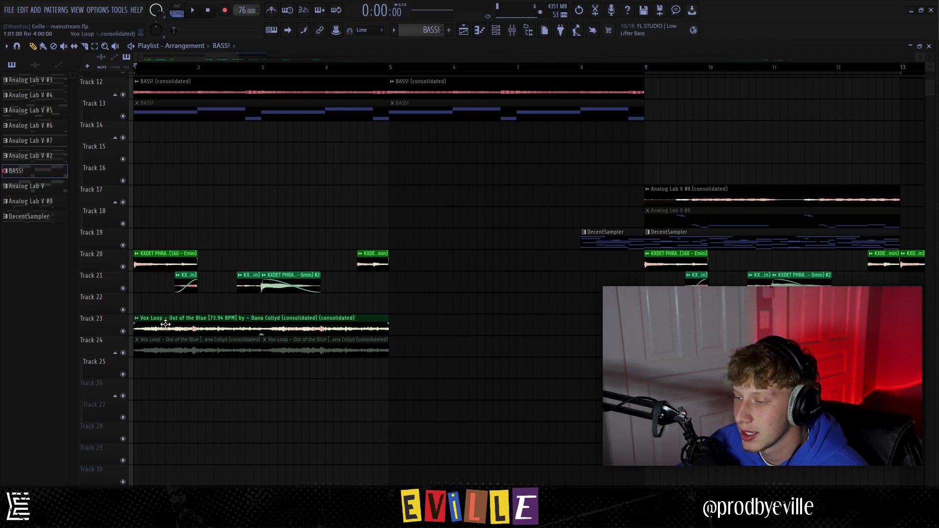
scroll(107, 320, up, 2)
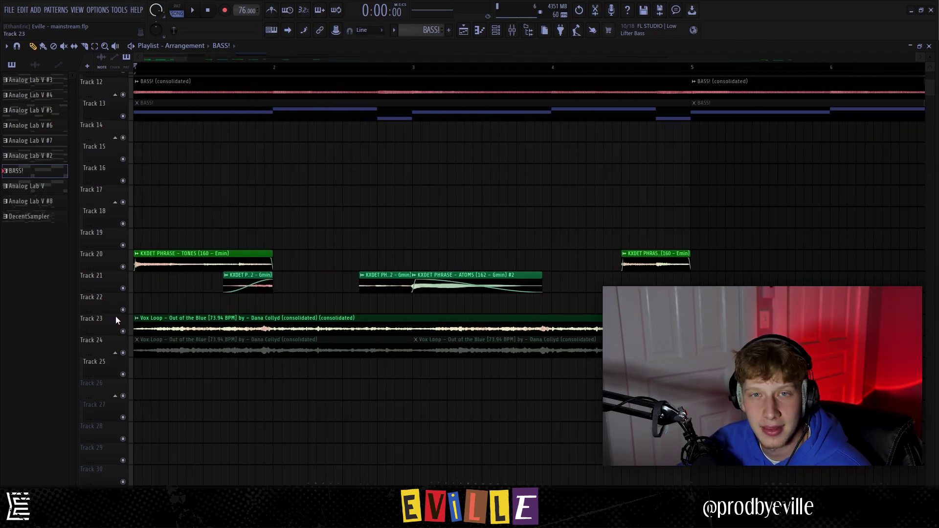
double_click(141, 320)
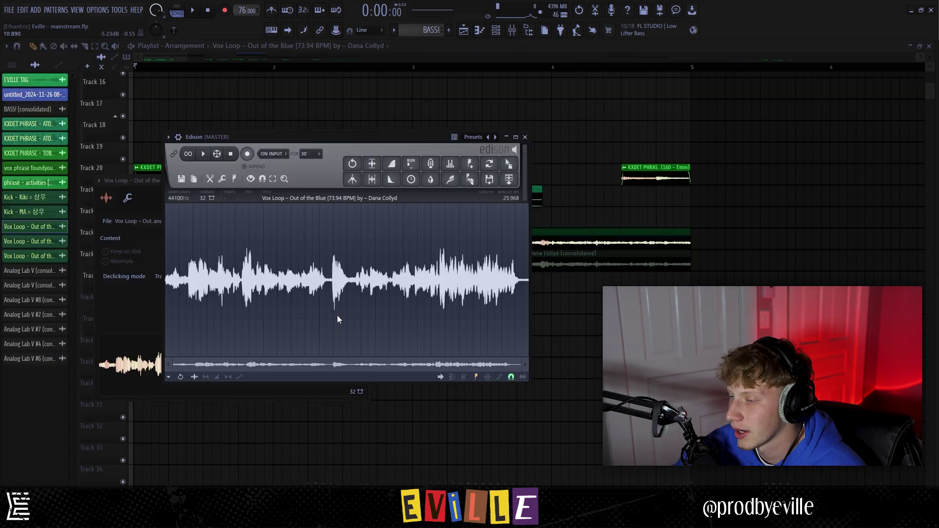
click(204, 154)
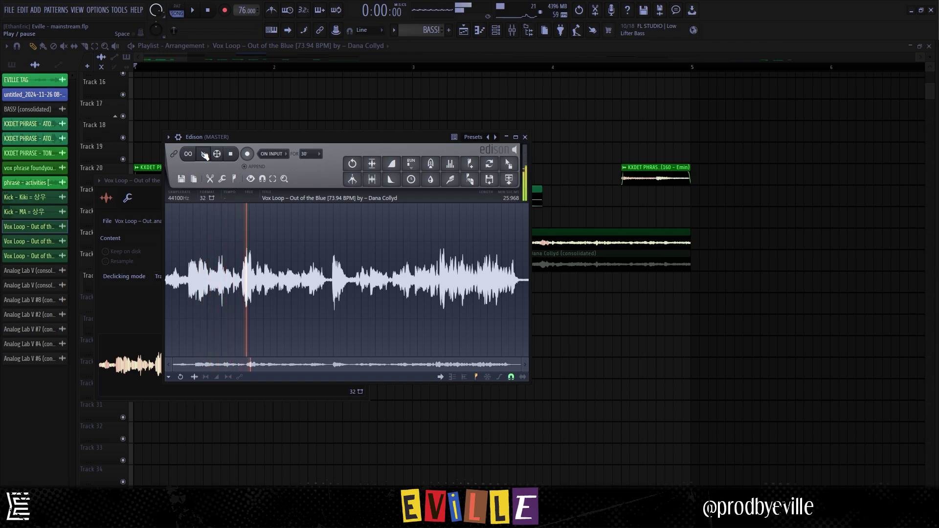
click(203, 154)
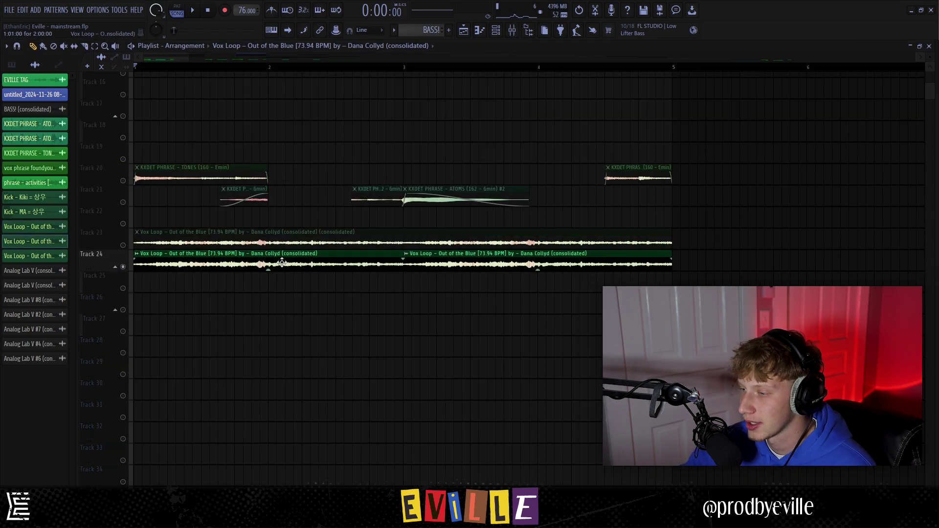
Check the Reverse option in the Track 24 vox loop's clip settings, close them and select the first vox clip.
double_click(283, 263)
drag(172, 100, 327, 194)
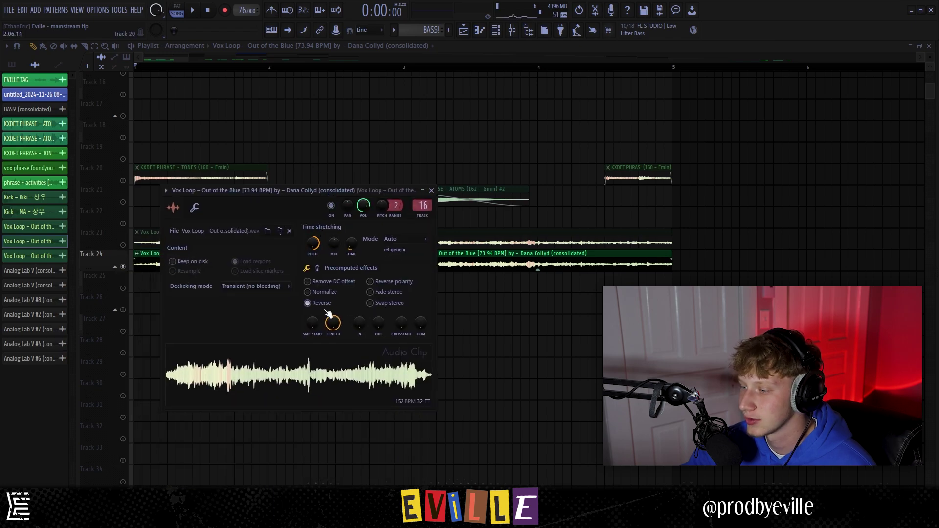
click(509, 264)
drag(332, 305, 329, 262)
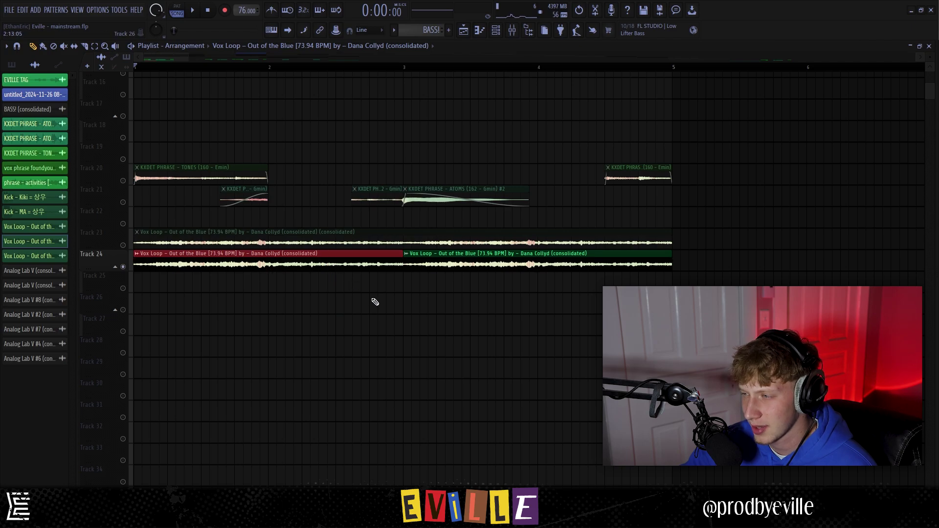
drag(396, 293, 286, 253)
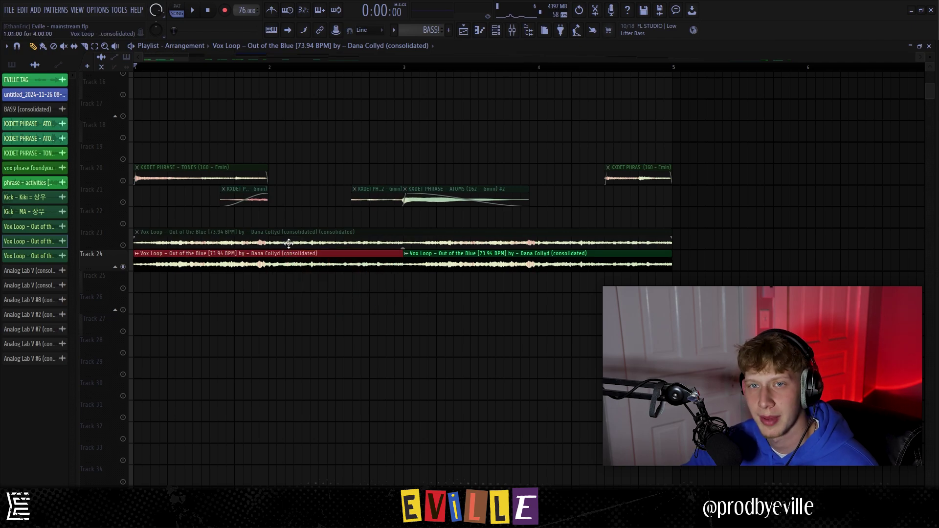
Open the vox loop's mixer effects one by one: Chroma, TAL-Filter-2 and Dist TUBE-CULTURE.
key(F9)
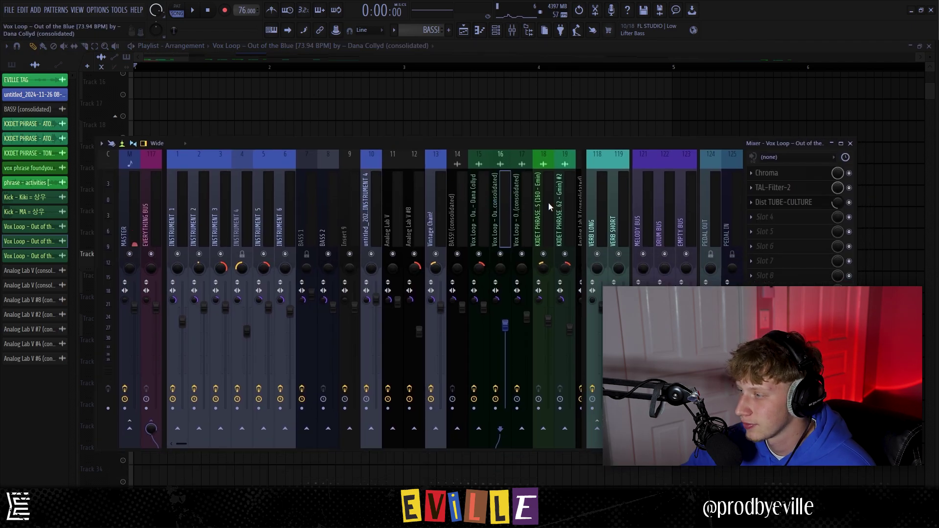
click(797, 179)
drag(209, 117, 360, 110)
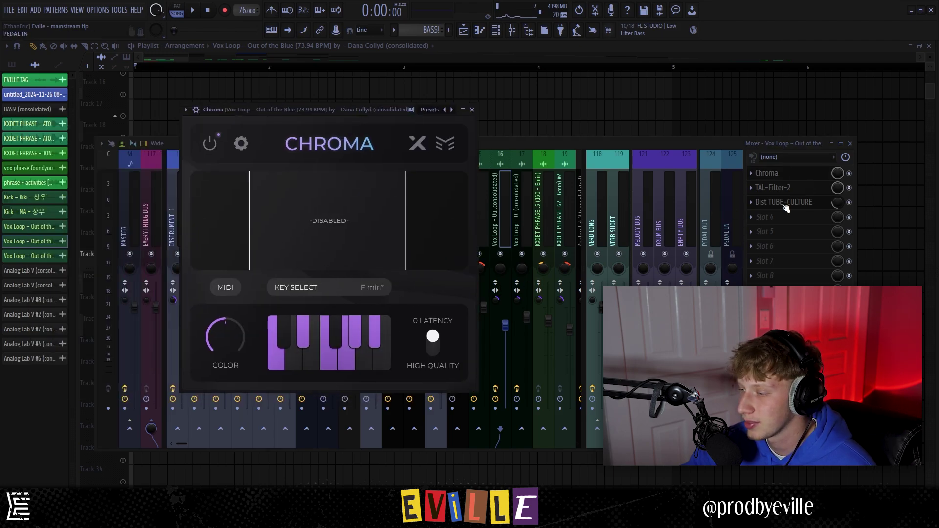
click(778, 188)
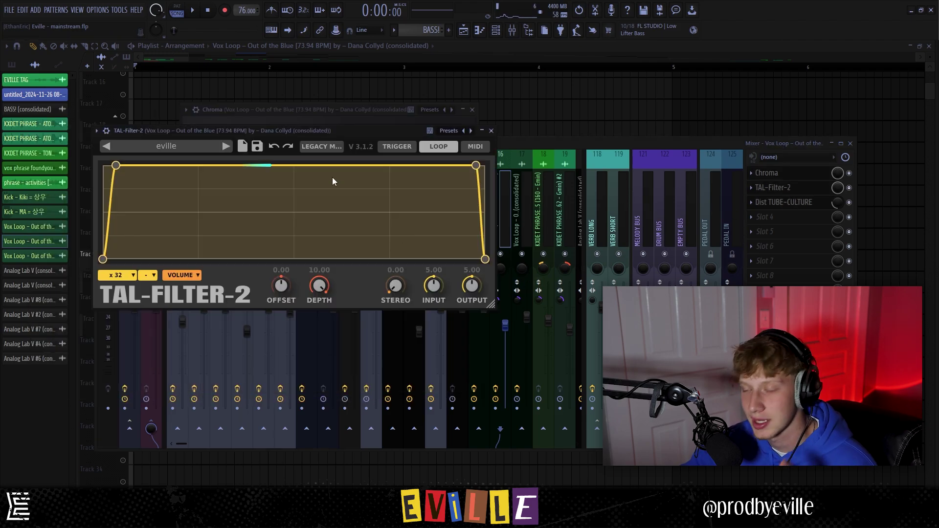
click(791, 202)
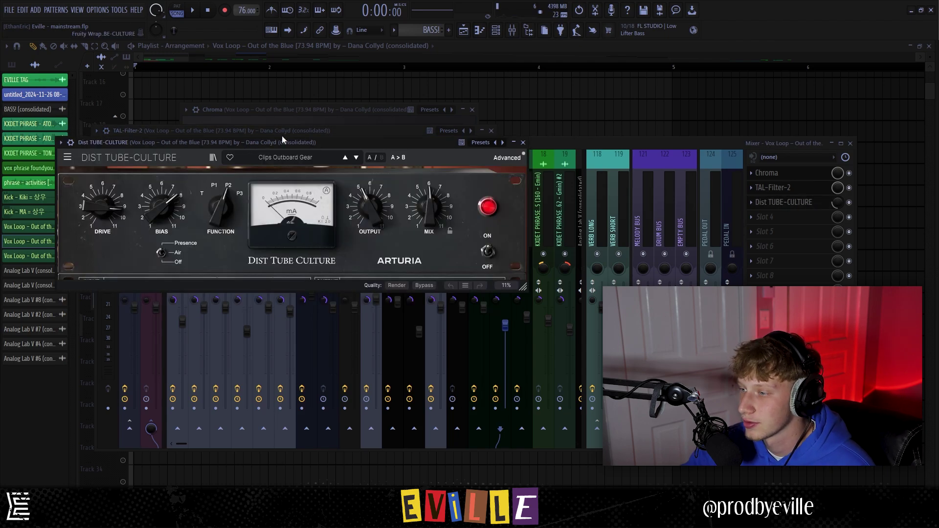
drag(273, 139, 339, 127)
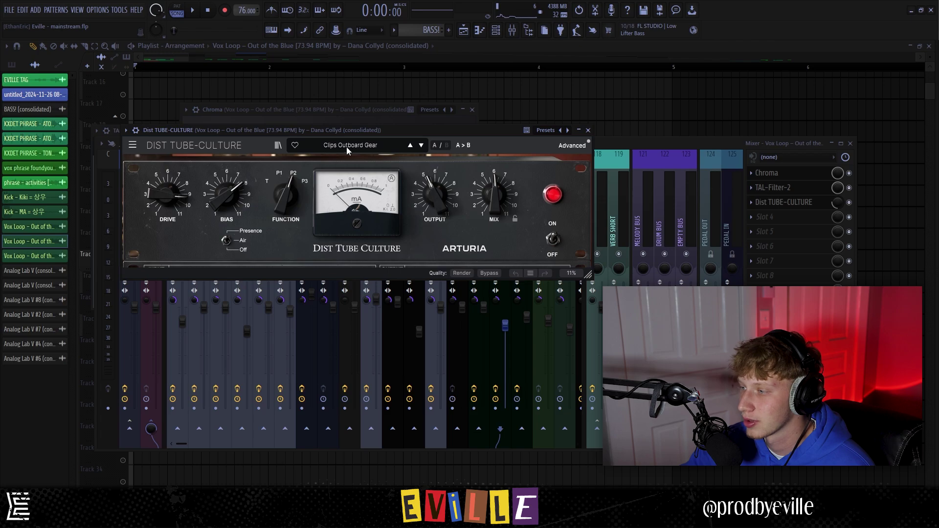
Inspect the effects on the consolidated vox loops' mixer tracks, including Chroma, TAL-Filter-2 and Delay TAPE-201.
click(589, 131)
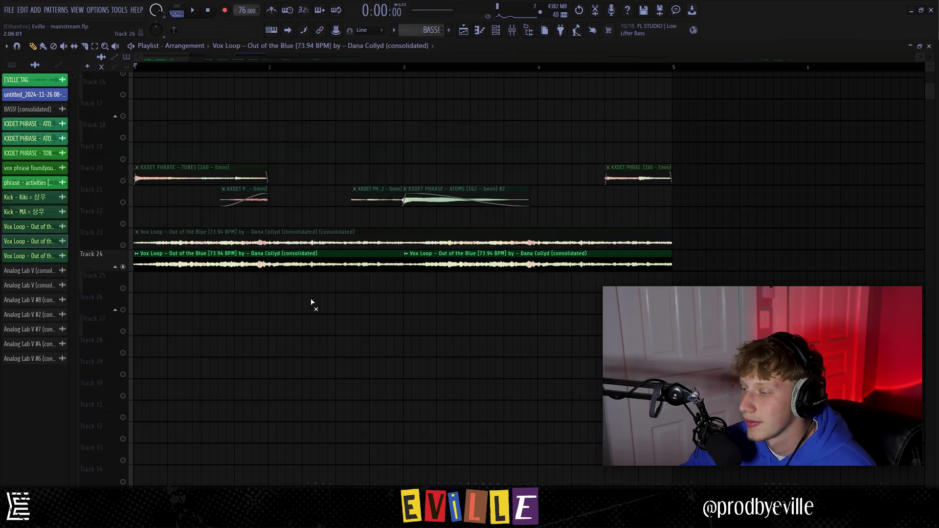
double_click(141, 260)
click(280, 120)
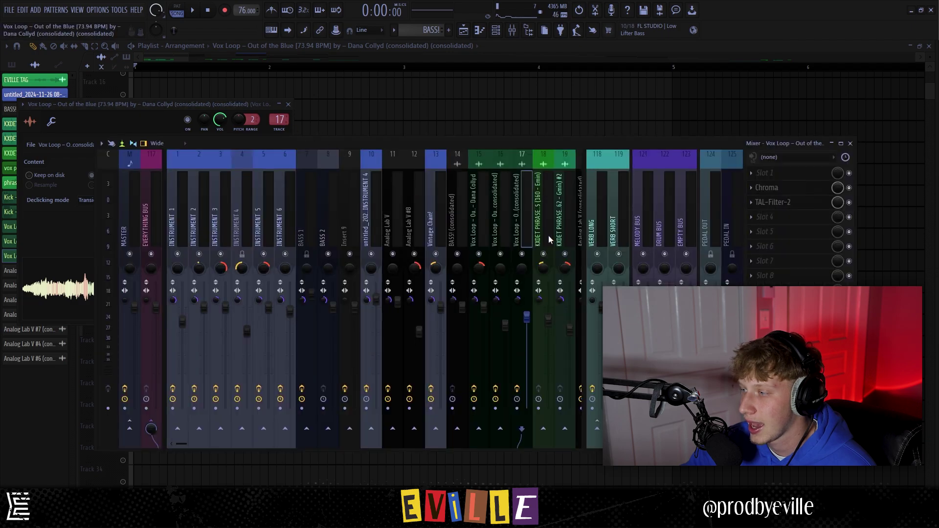
click(779, 193)
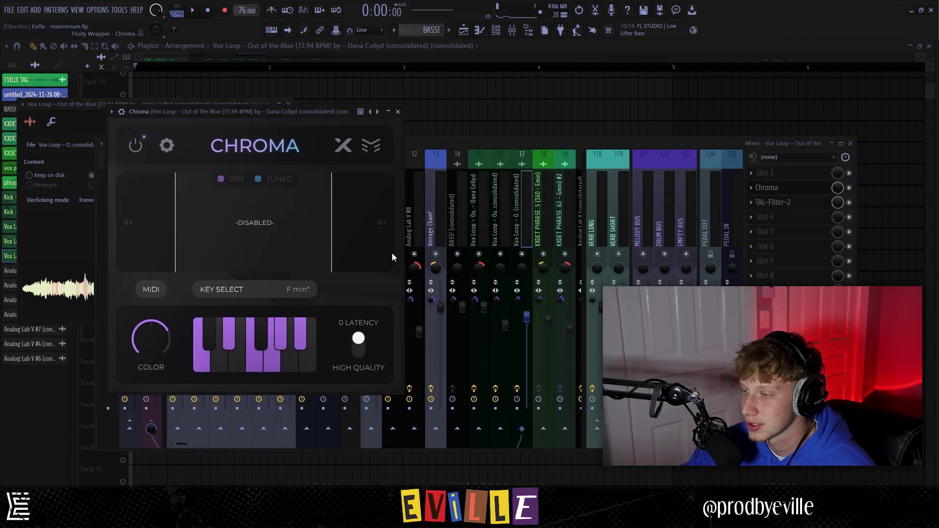
click(398, 112)
click(782, 204)
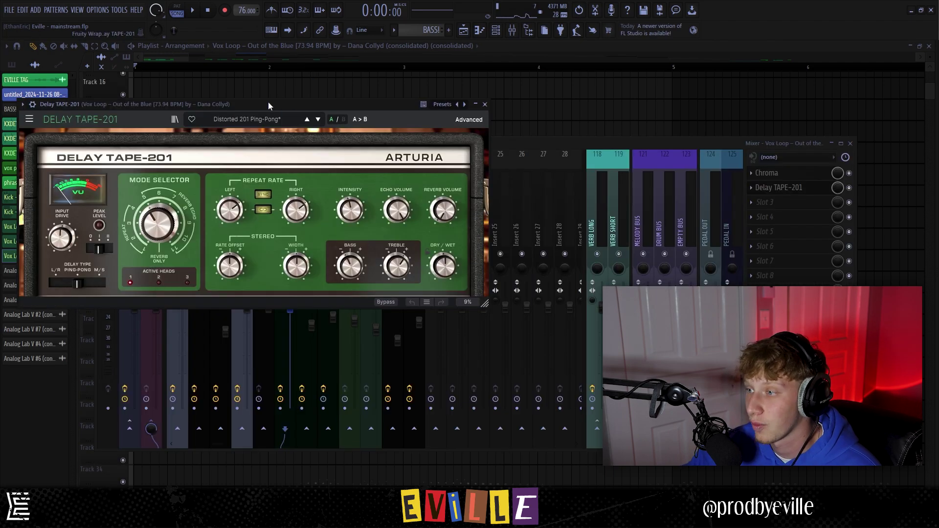
drag(268, 102, 360, 95)
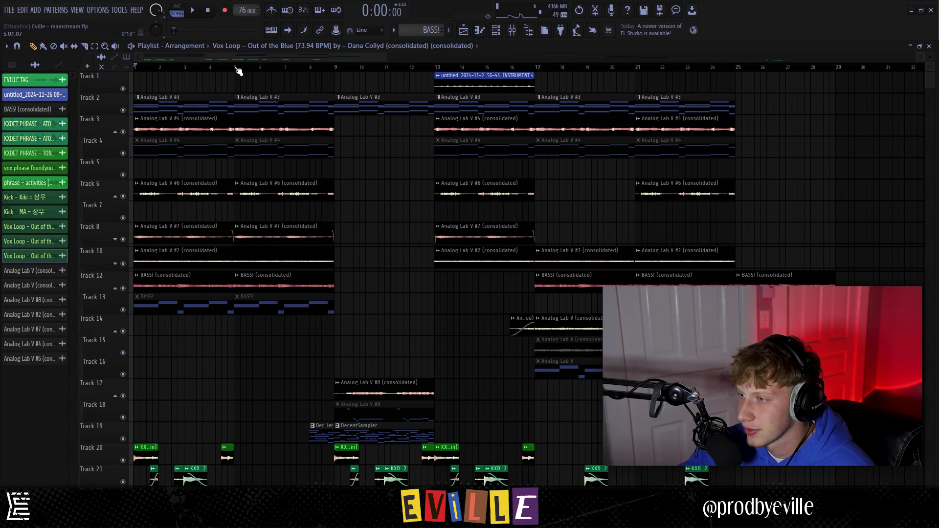
Look over the first eight bars of the arrangement, from the melody layers down to the vox loop tracks.
drag(135, 67, 280, 65)
click(336, 57)
scroll(255, 264, down, 4)
drag(248, 250, 290, 365)
scroll(325, 231, up, 5)
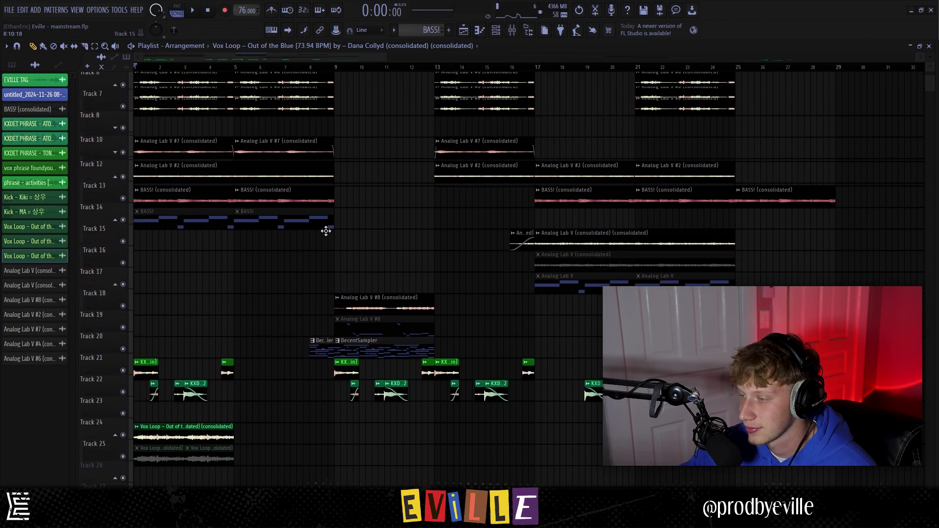
Select bars 9 to 13 in the arrangement as the time range.
drag(336, 67, 437, 64)
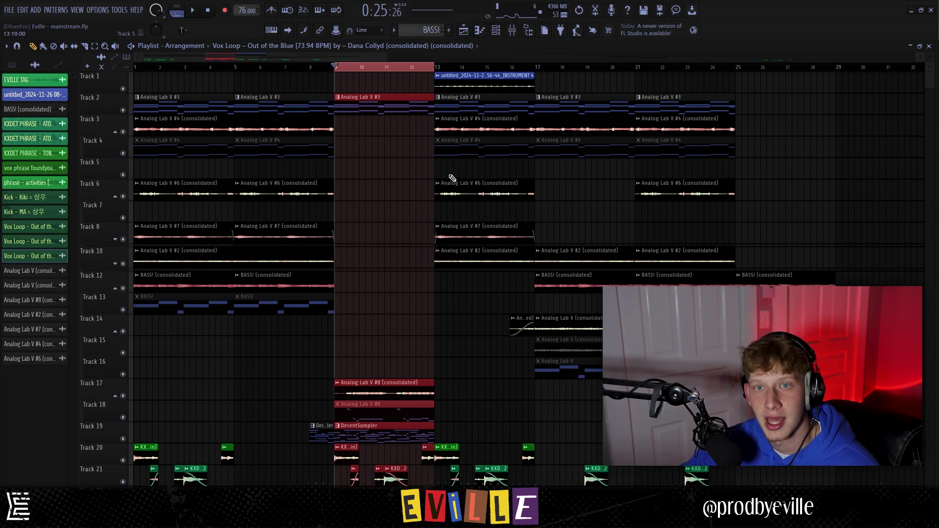
click(471, 375)
right_click(478, 364)
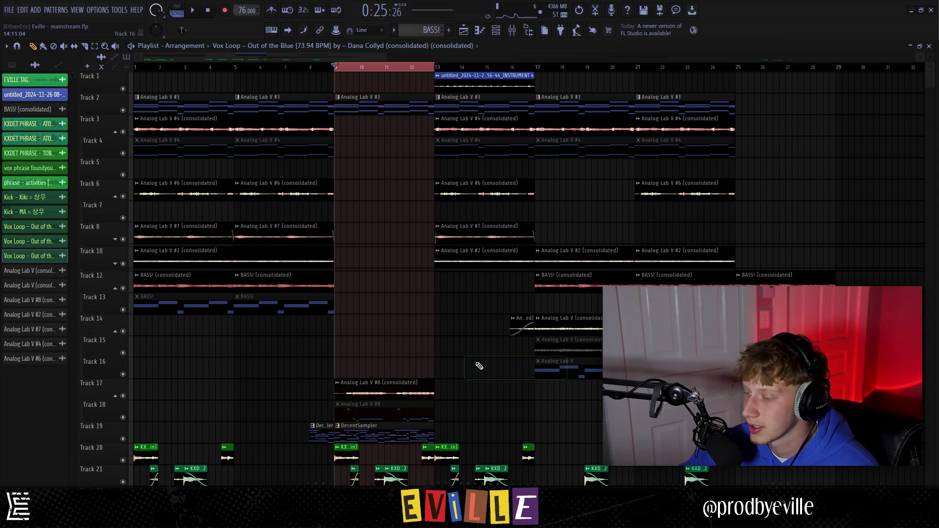
Open the DecentSampler pattern's notes and check its Lounge Piano instrument, close the instrument, play the pattern and stop it.
double_click(421, 433)
drag(509, 410, 43, 69)
click(78, 88)
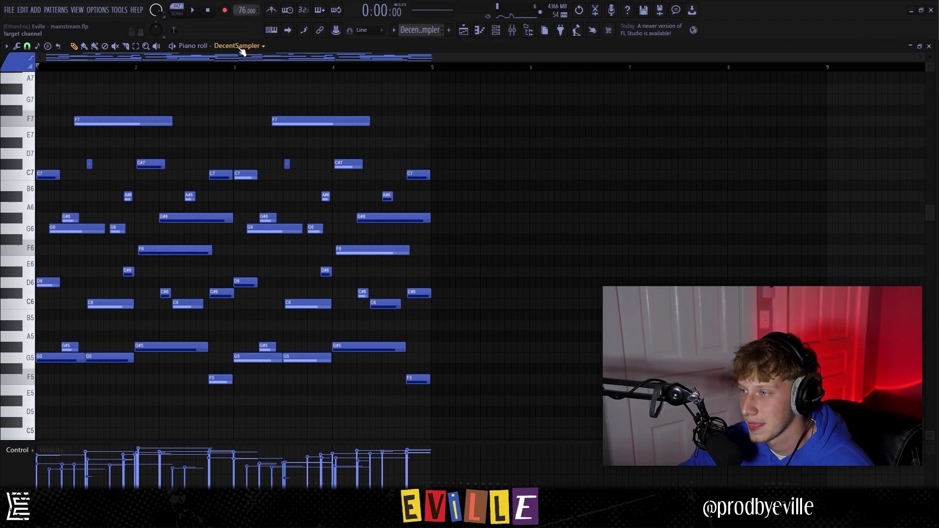
click(499, 31)
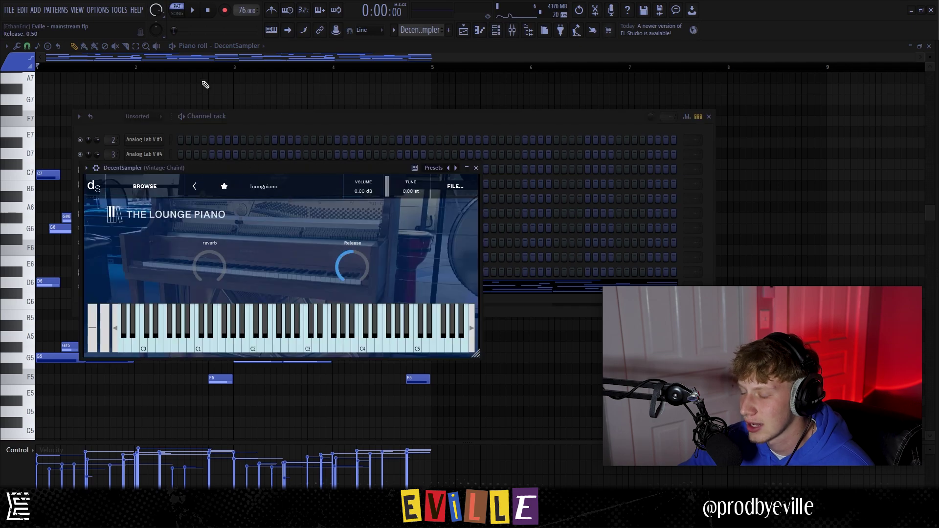
click(186, 56)
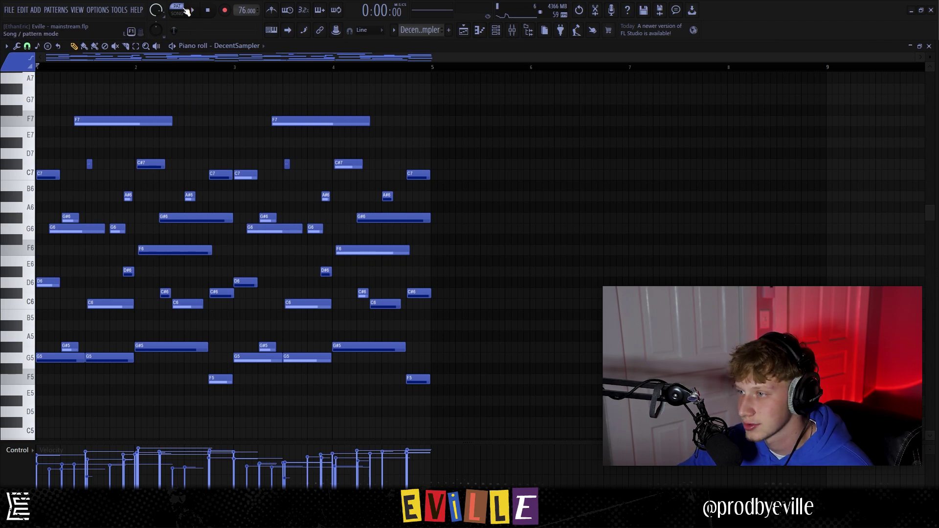
key(space)
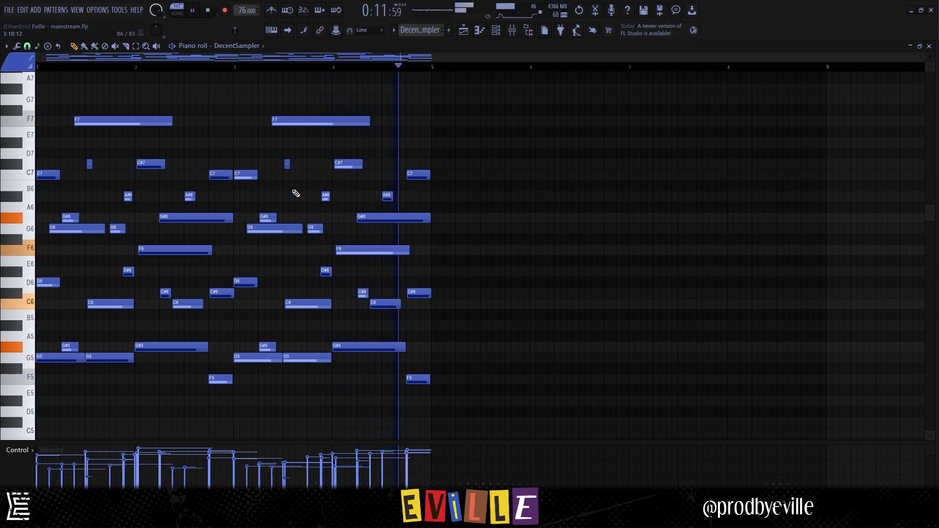
key(space)
Select all DecentSampler notes and show the strum and randomize tools without applying either one.
drag(468, 409, 32, 85)
click(113, 121)
drag(515, 417, 33, 83)
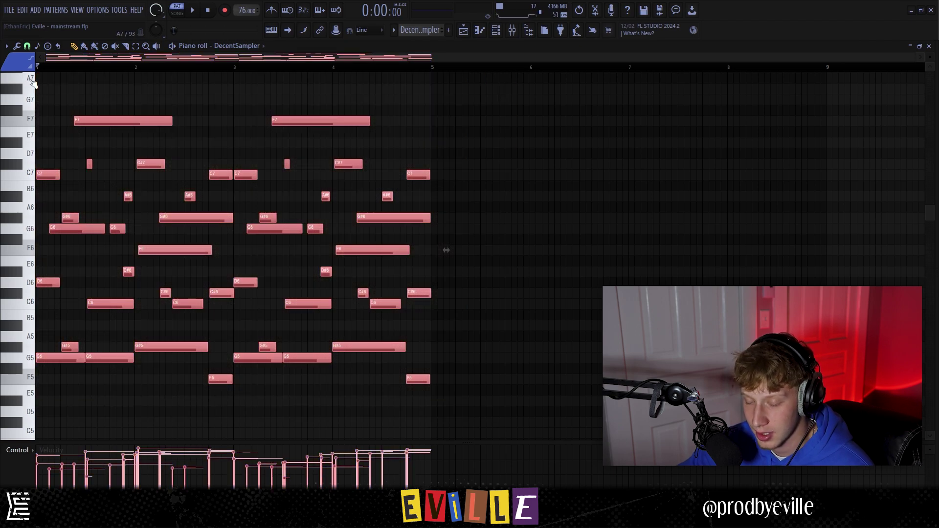
key(alt+s)
click(538, 206)
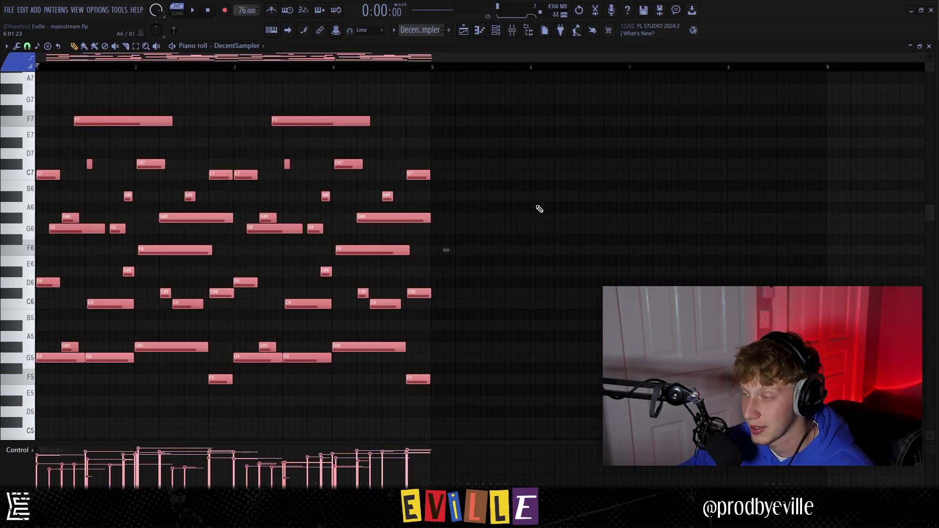
key(alt+r)
click(532, 153)
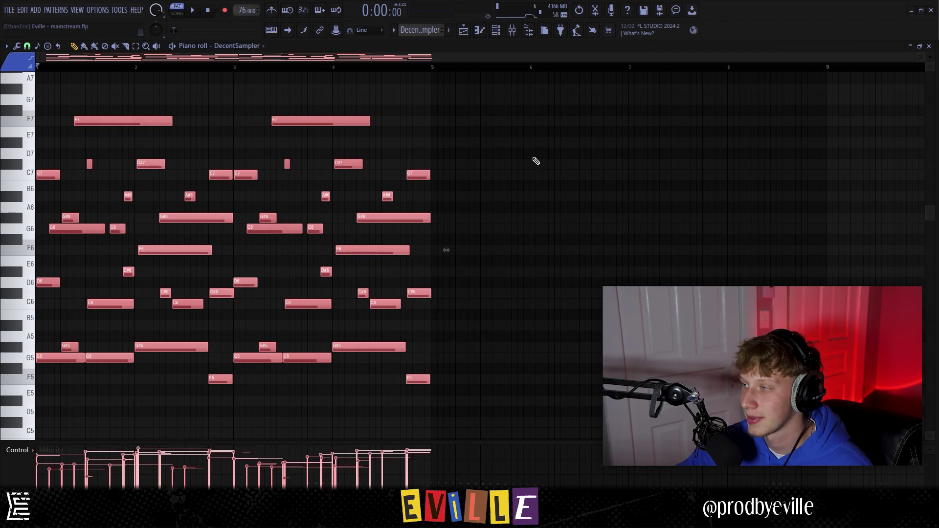
Inspect the Vintage Chain track's Fruity parametric EQ 2, Ghz Vulf Compressor 3 and SoundShifter Pitch Stereo, including SoundShifter's mix level.
click(512, 30)
click(764, 170)
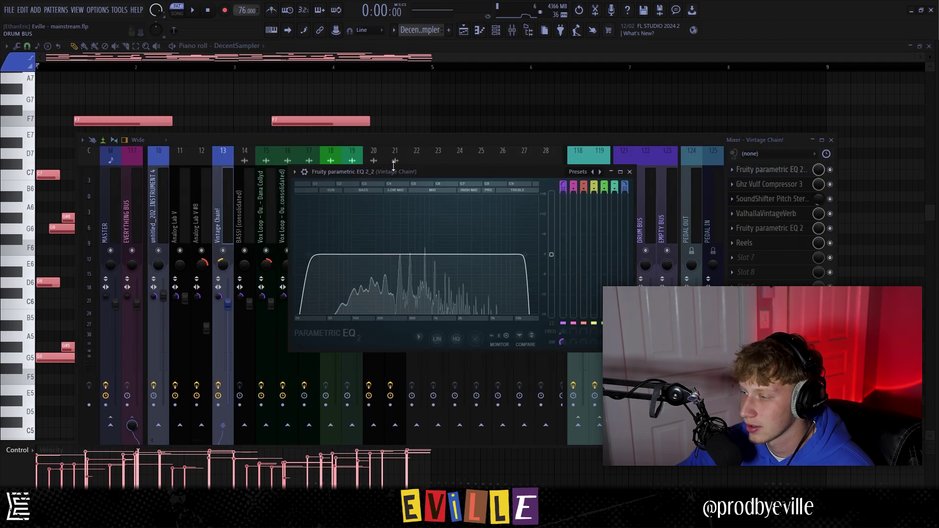
drag(342, 172, 281, 116)
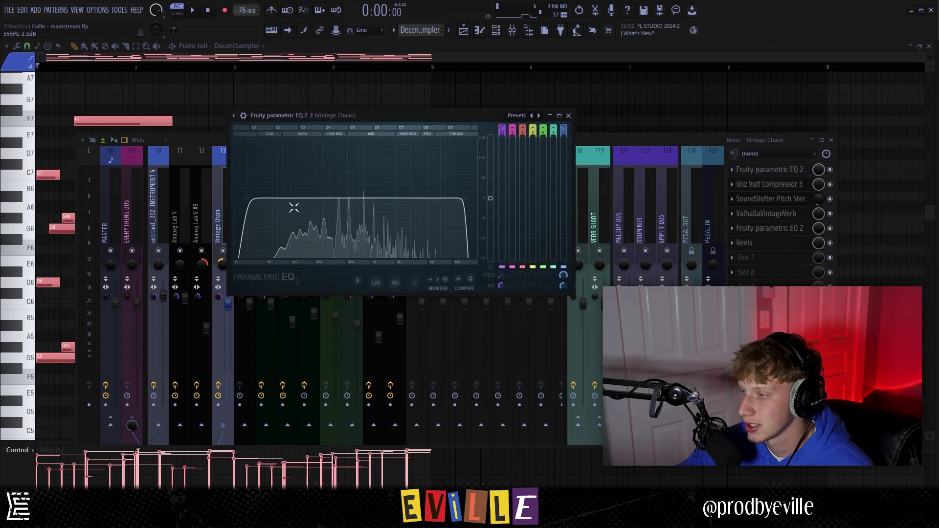
click(736, 183)
click(773, 199)
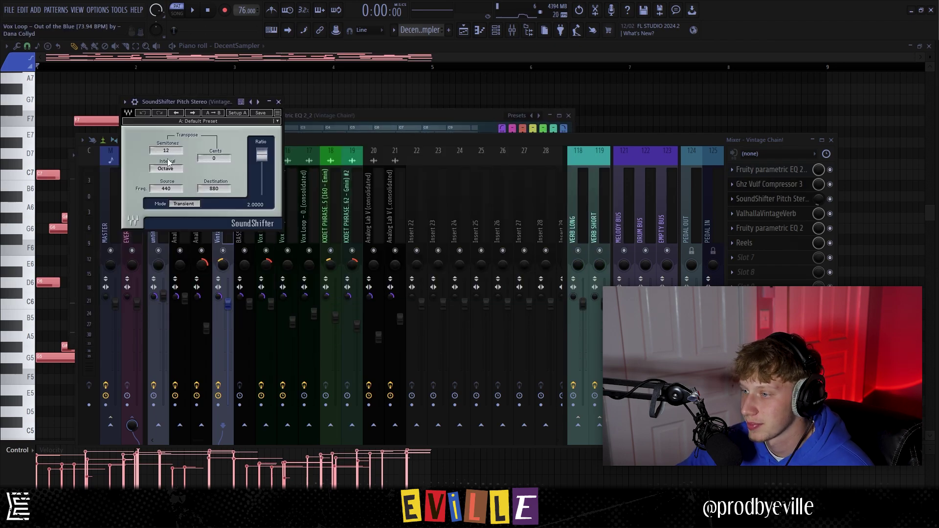
click(820, 198)
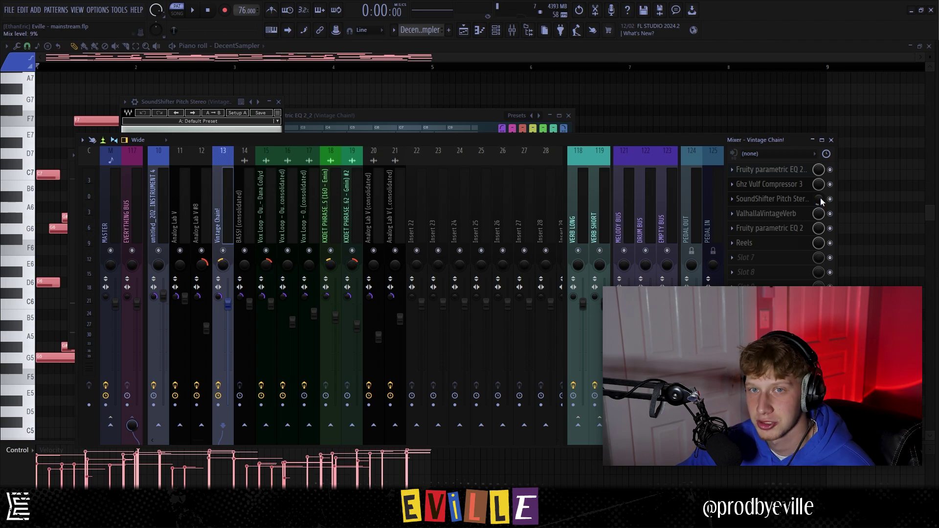
Inspect the remaining Vintage Chain effects: ValhallaVintageVerb, the second Fruity parametric EQ 2 and Reels.
click(756, 214)
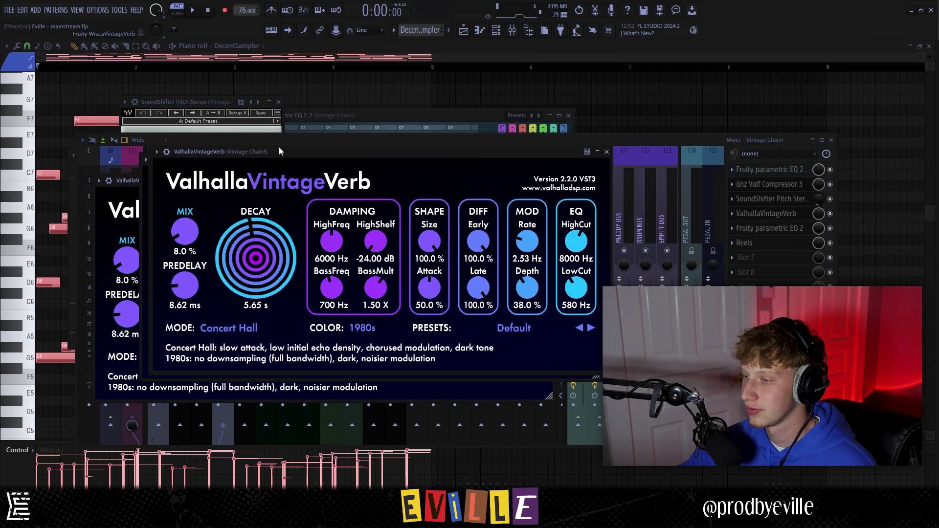
click(808, 229)
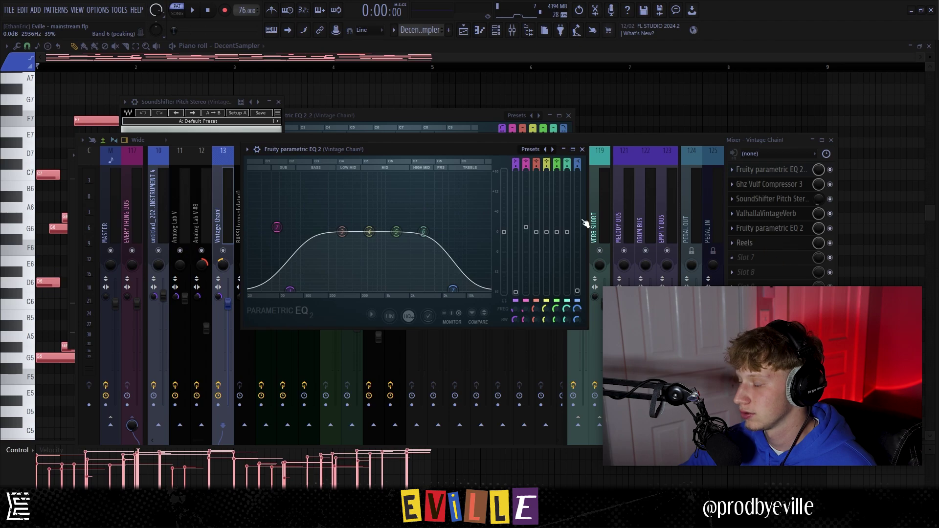
click(744, 243)
click(360, 74)
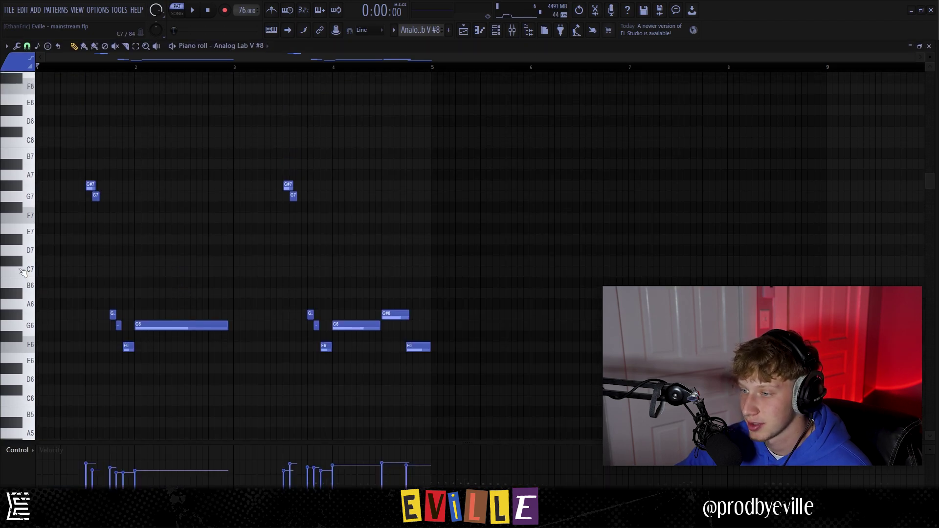
Play the Analog Lab V #8 pattern and inspect its Delay TAPE-201 and Fruity parametric EQ 2 effects.
scroll(52, 214, up, 1)
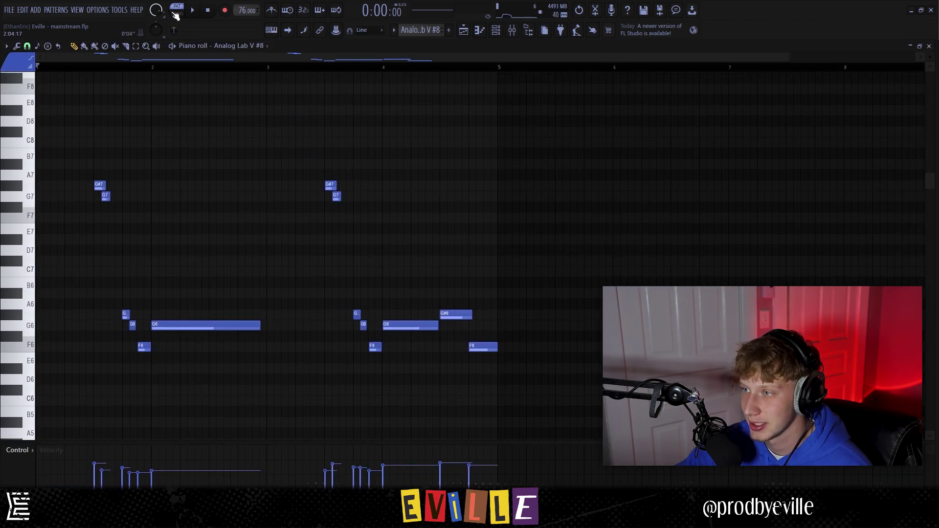
key(space)
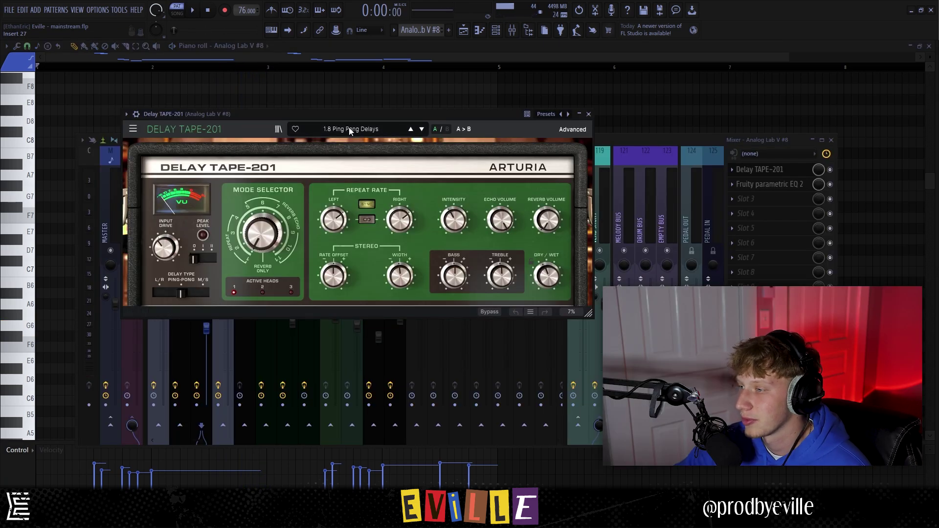
click(762, 185)
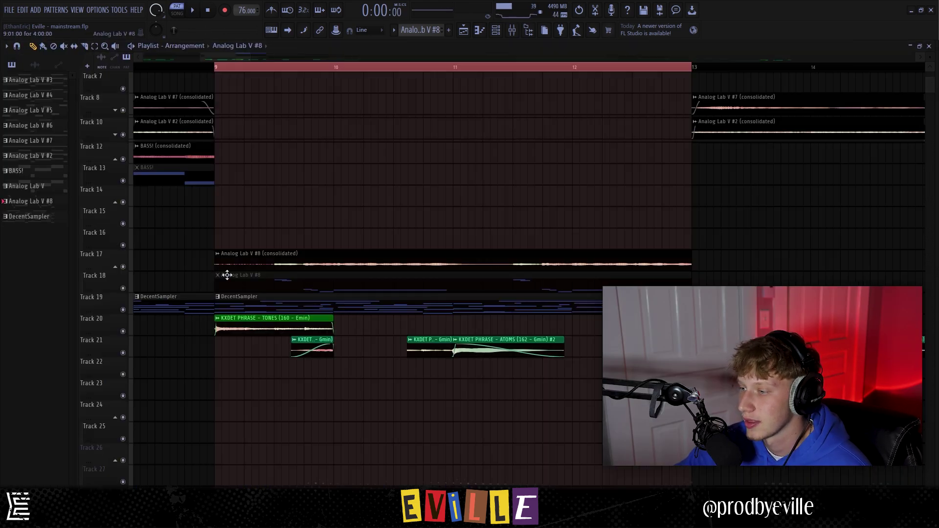
Return from the Analog Lab V #8 clips to the full arrangement and mark bars 13 to 17 on the timeline.
click(421, 252)
scroll(431, 291, down, 2)
drag(252, 272, 235, 288)
scroll(257, 151, up, 5)
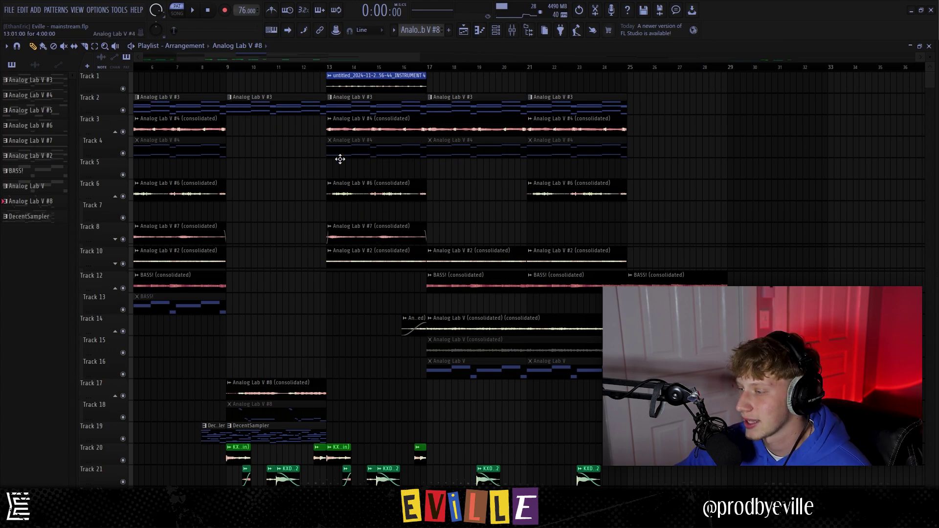
scroll(400, 237, up, 5)
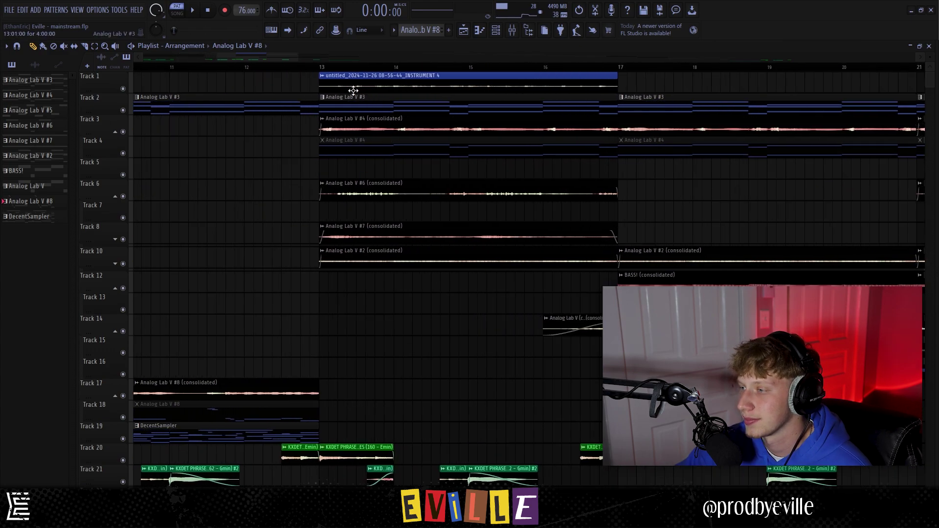
drag(324, 68, 619, 69)
click(618, 69)
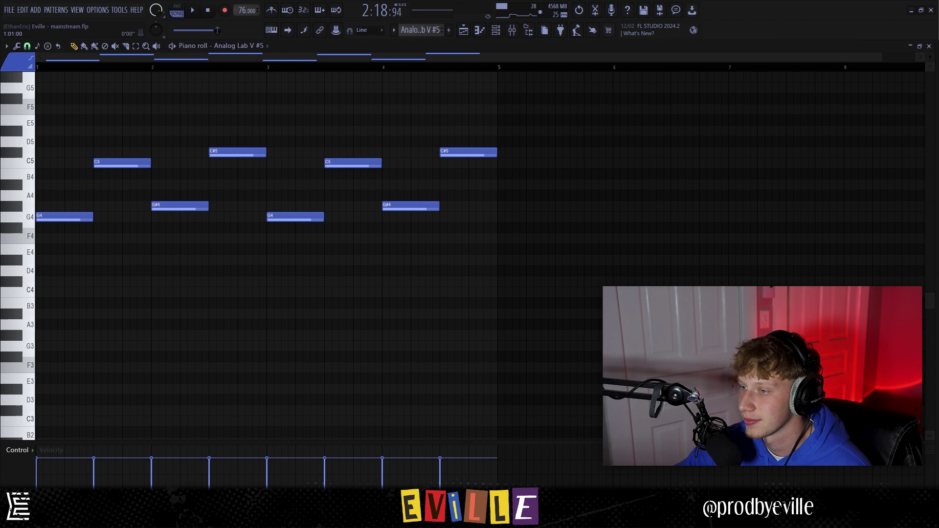
Play the Analog Lab V #5 pattern, check the HalfTime effect on INSTRUMENT 4 and return to the playlist.
key(space)
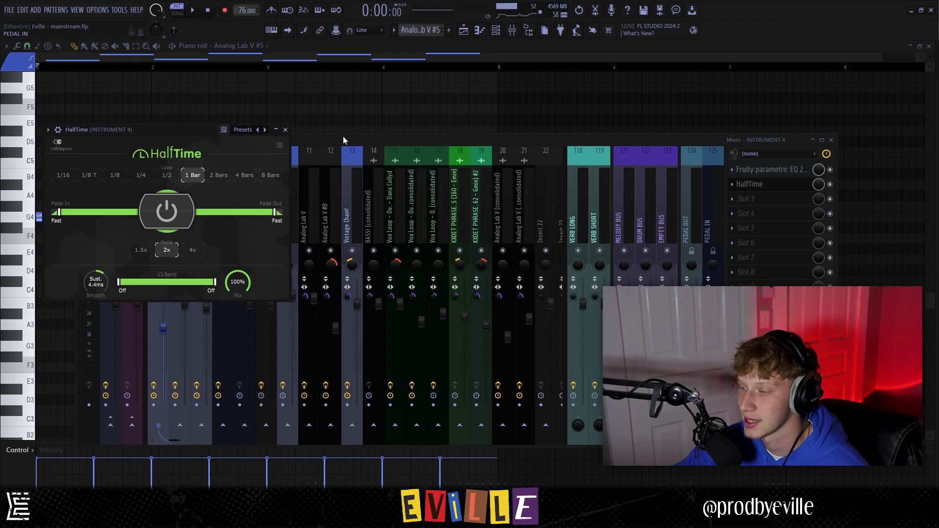
key(F5)
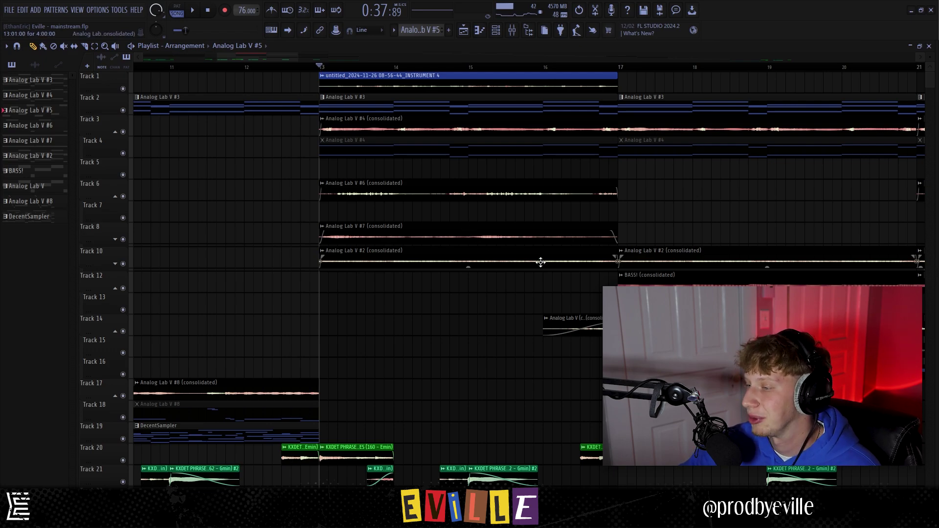
Review the arrangement from bar 17 onward, selecting that section's clips and clearing the selection.
scroll(486, 293, down, 3)
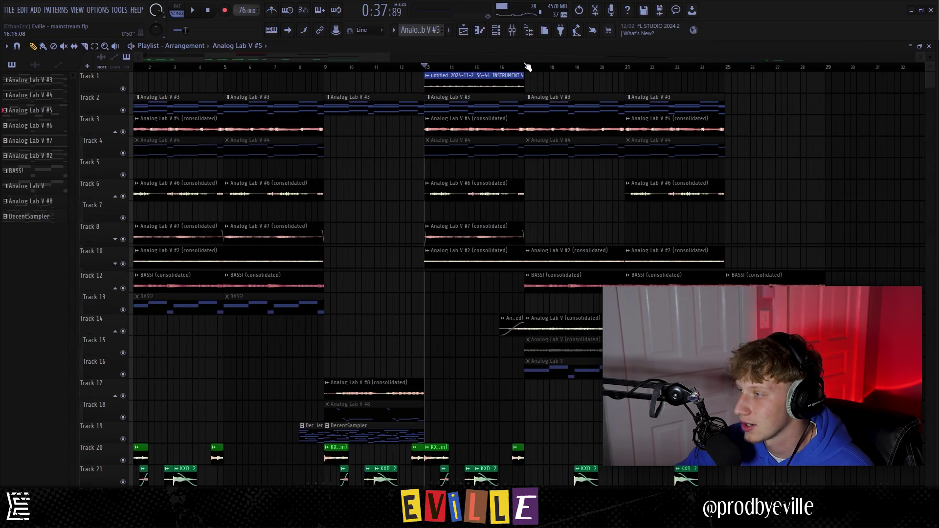
scroll(616, 253, down, 6)
scroll(539, 249, up, 5)
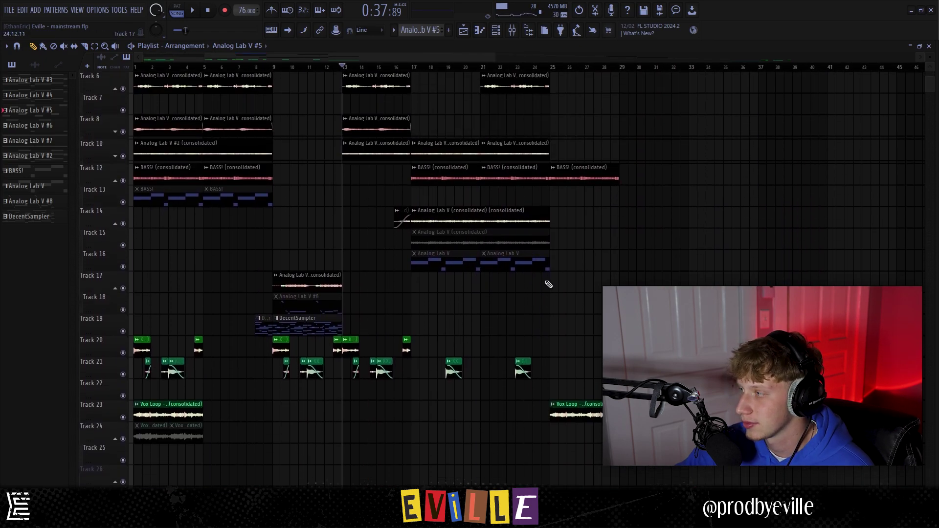
scroll(606, 285, up, 1)
drag(678, 376, 487, 89)
ctrl+click(507, 91)
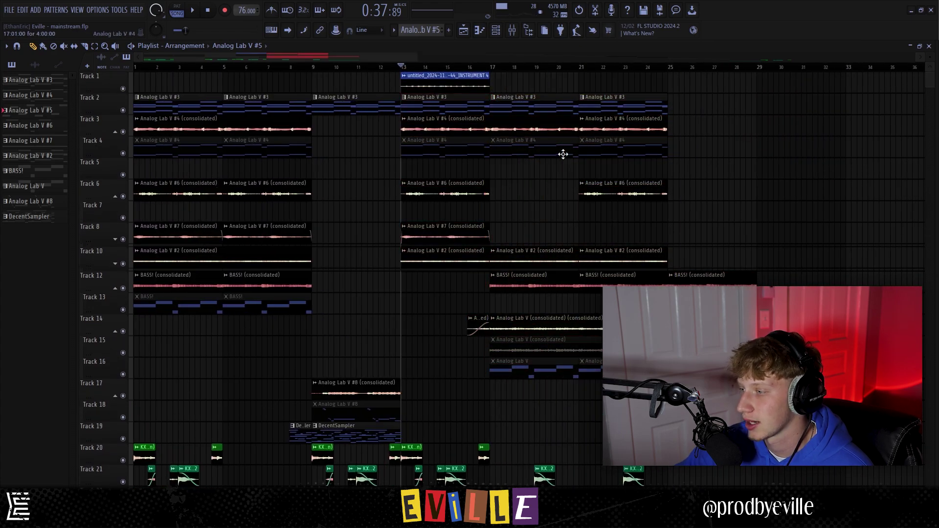
Inspect the MASTER track's effects, including both Fruity parametric EQ 2s, Comp DIODE-609, SoundShifter Pitch Stereo and LOW MID RESCUE.
click(513, 32)
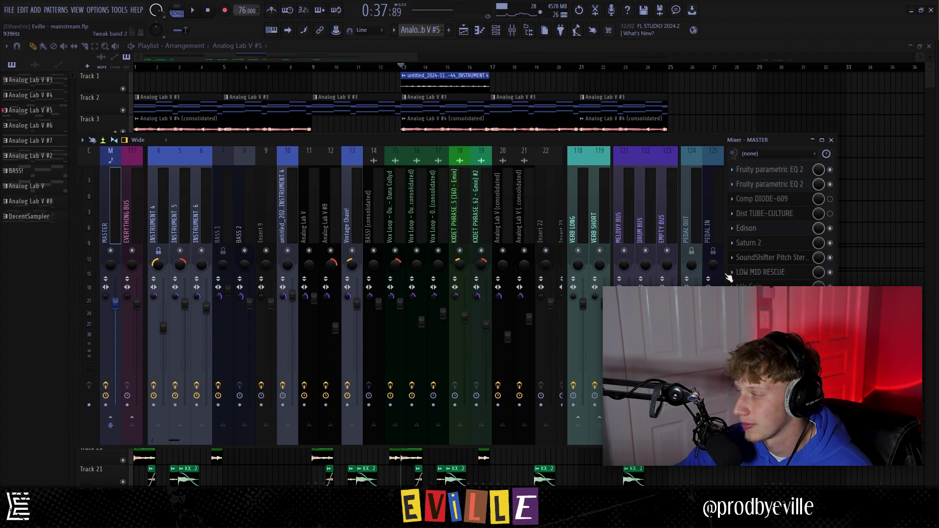
click(786, 173)
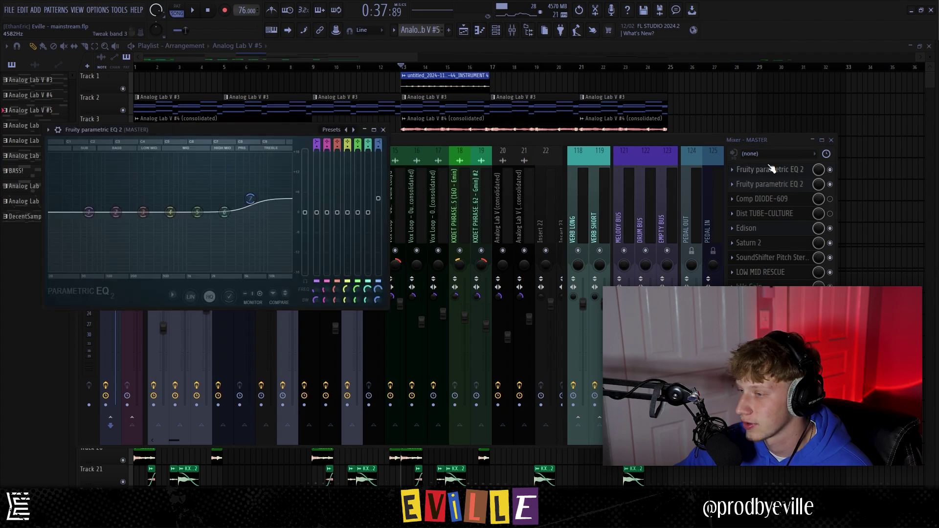
click(783, 185)
click(778, 200)
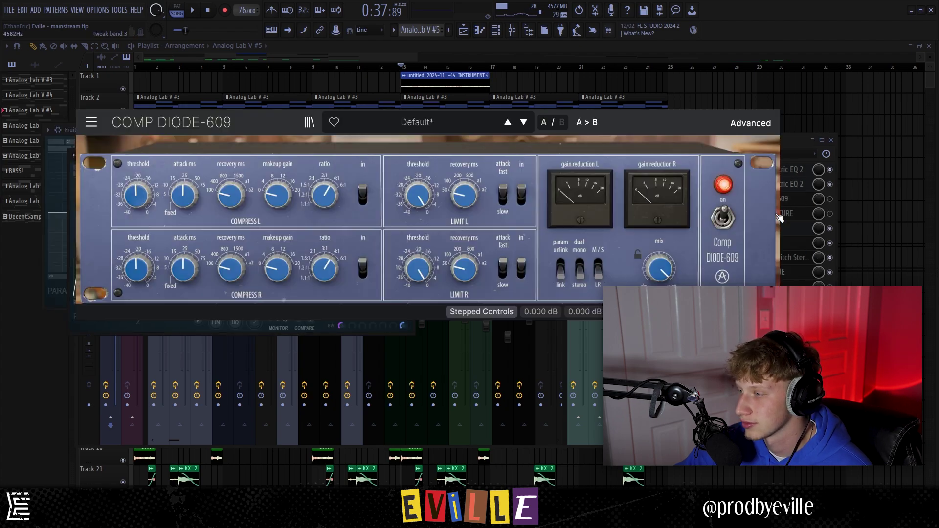
click(776, 103)
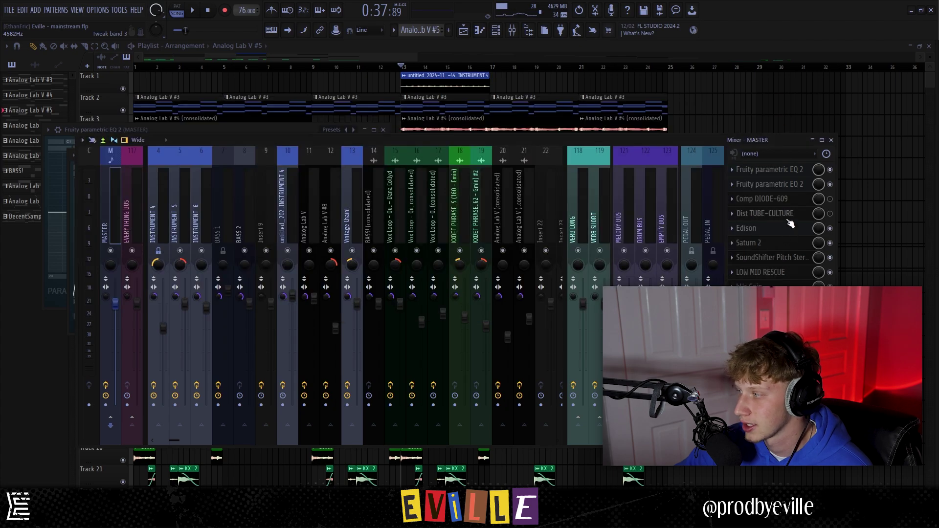
click(782, 258)
click(782, 259)
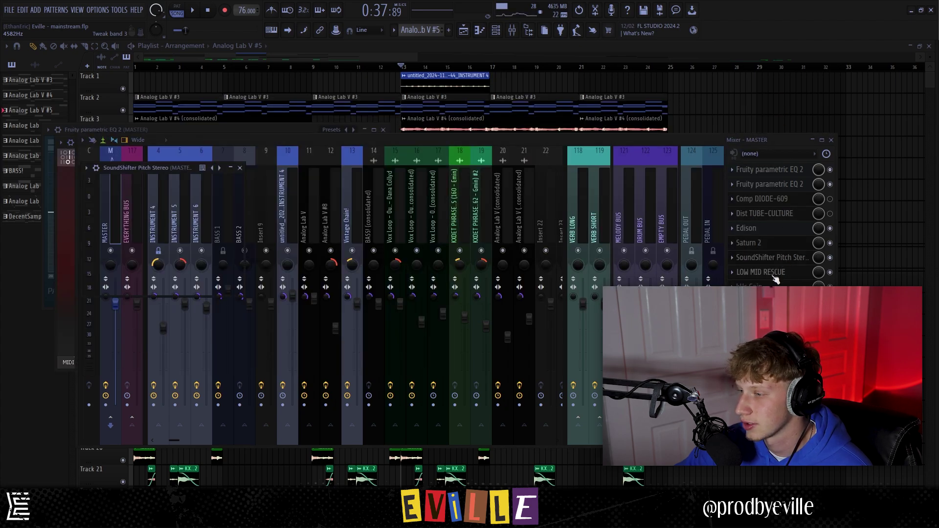
click(775, 273)
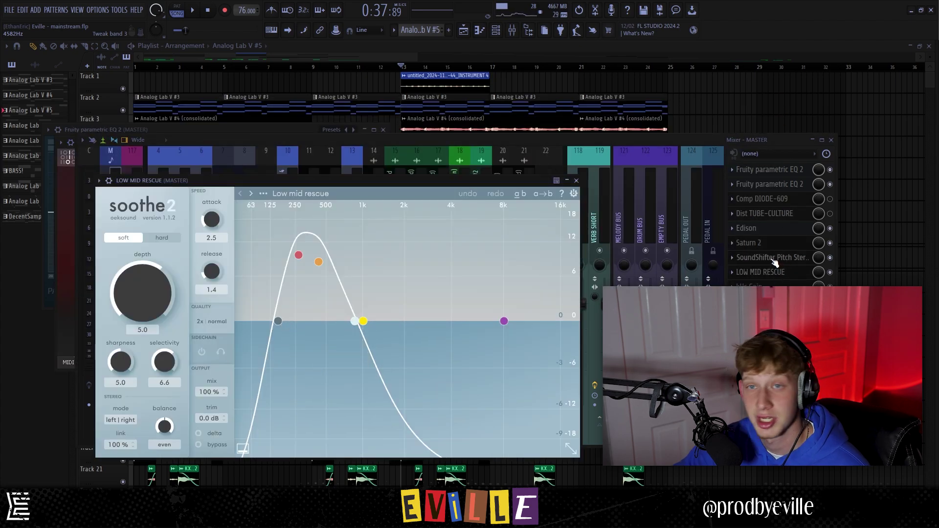